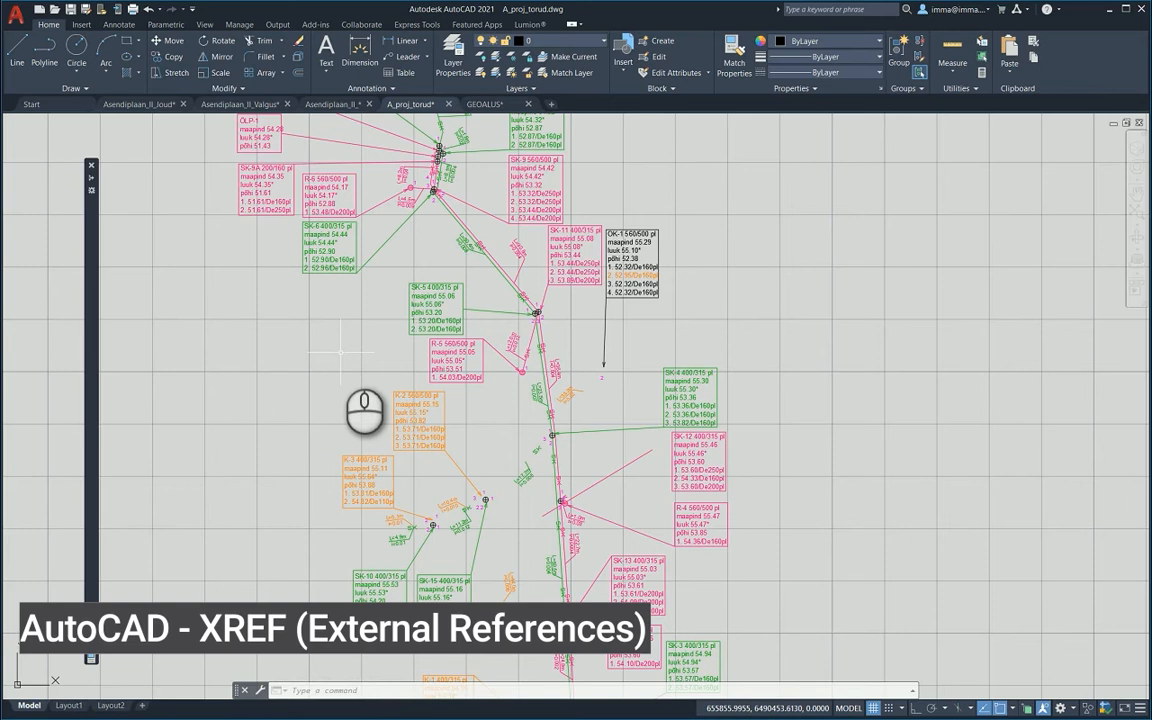
pyautogui.write('XREF')
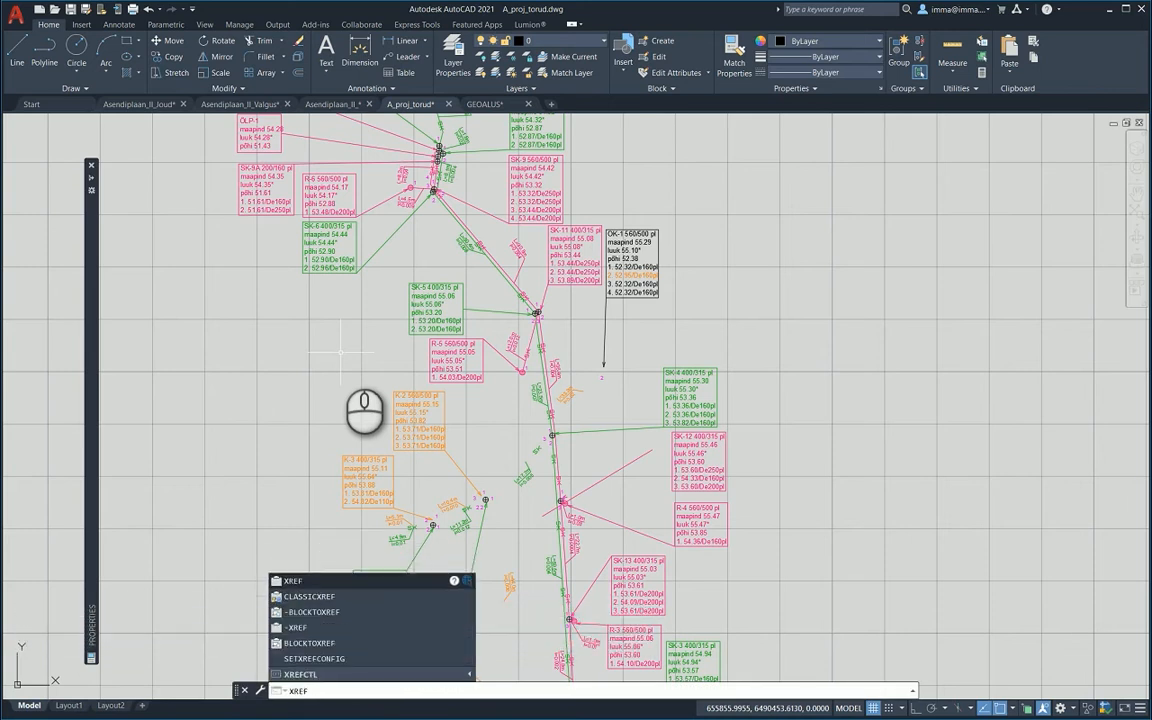
pyautogui.press('Return')
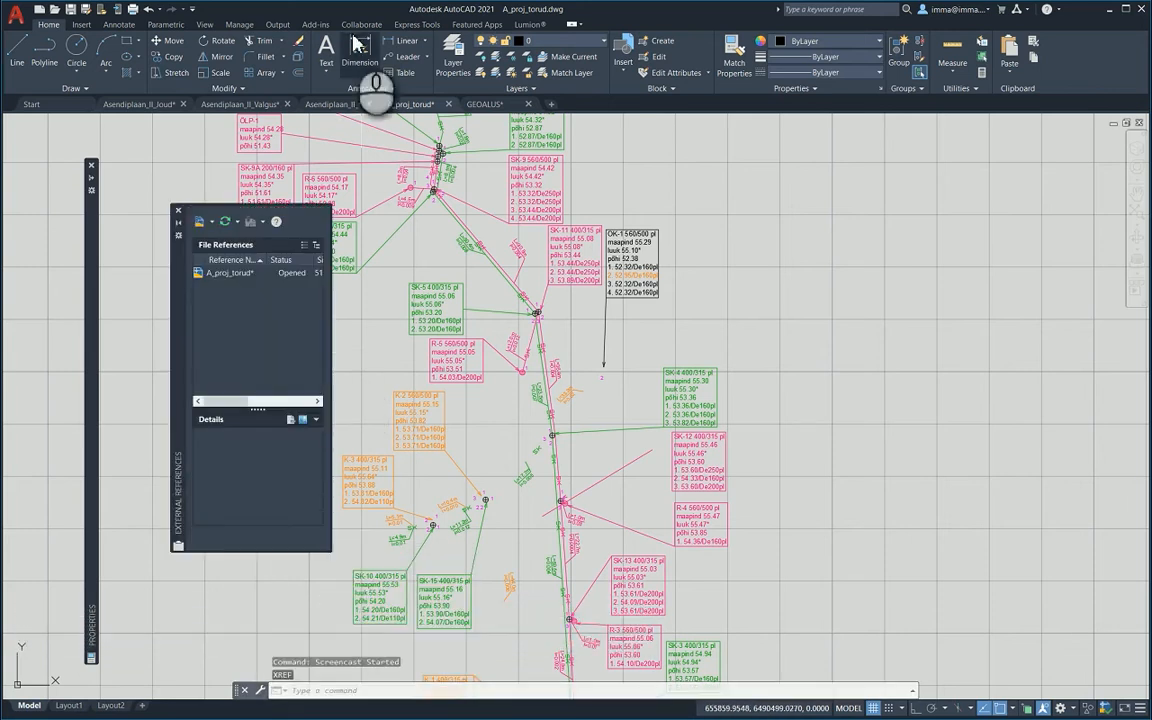
pyautogui.click(179, 210)
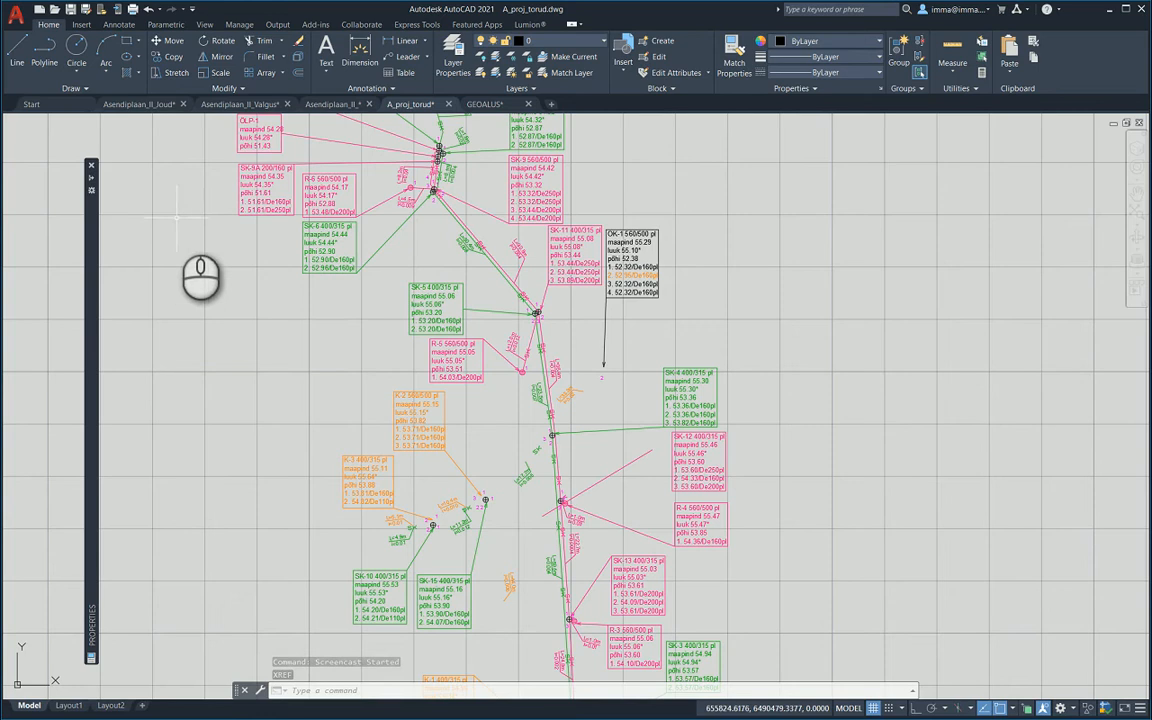
# Open the External References palette and move it slightly closer to the collapsed Properties palette.
pyautogui.click(205, 25)
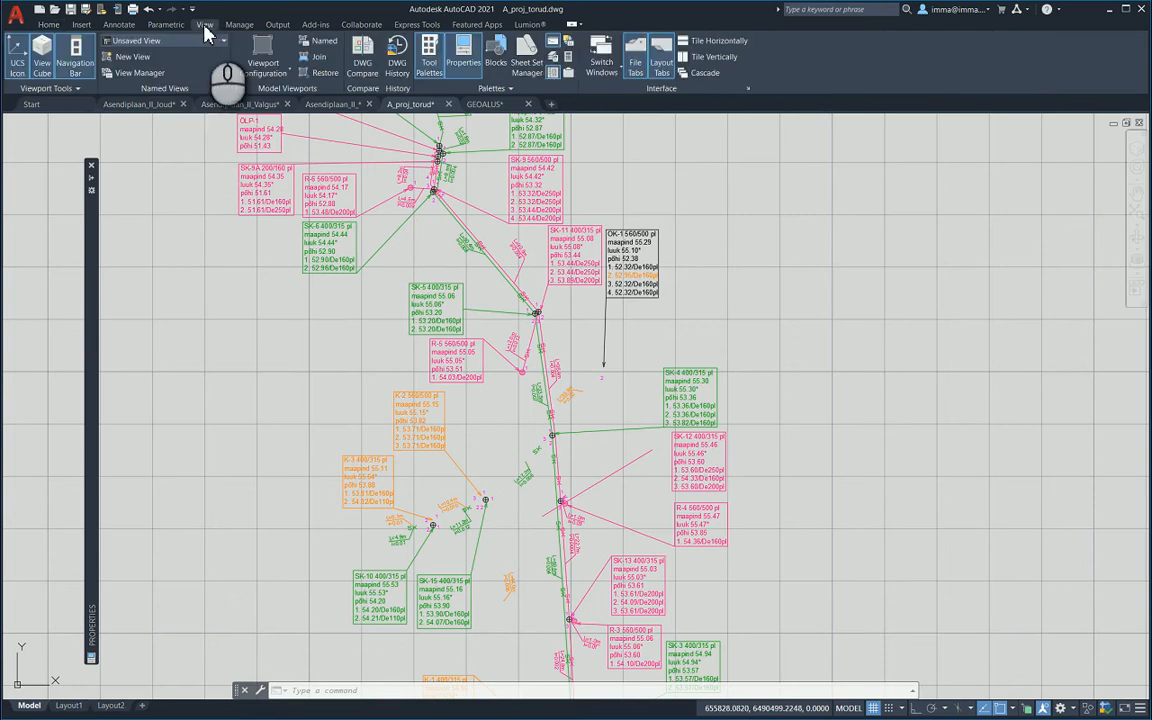
pyautogui.click(569, 76)
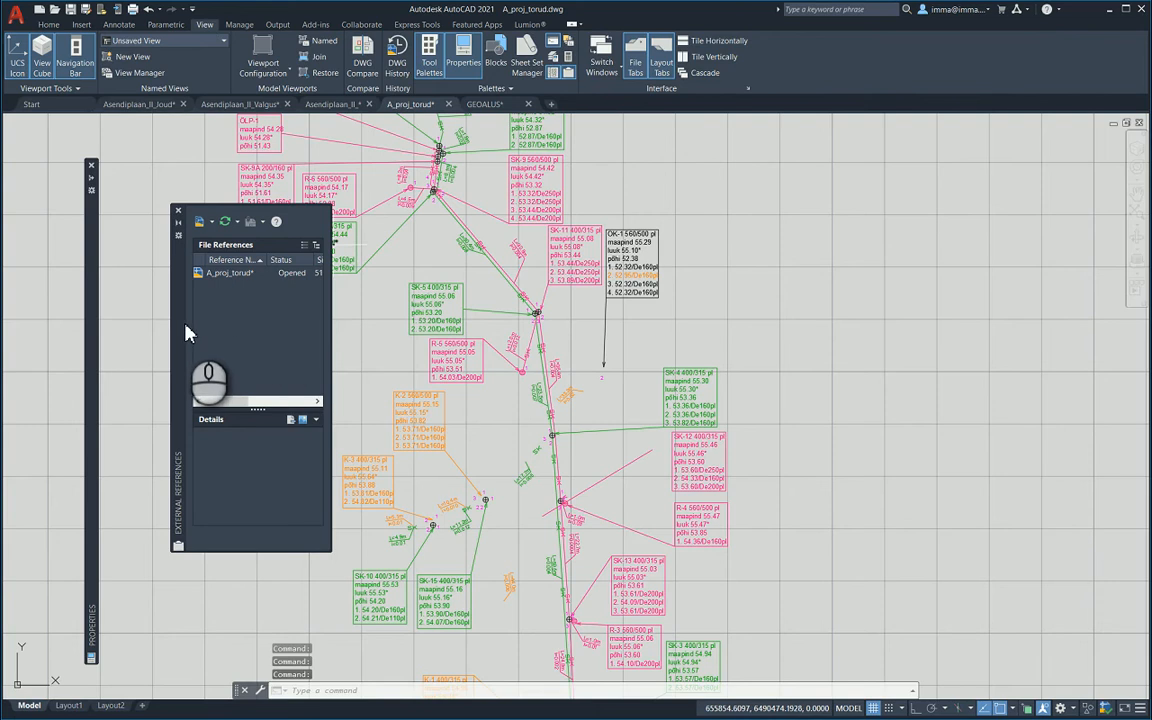
pyautogui.moveTo(185, 329); pyautogui.dragTo(164, 336)
# Examine the pipe network and its manhole labels in the A_proj_torud drawing.
pyautogui.scroll(-4, 487, 352)
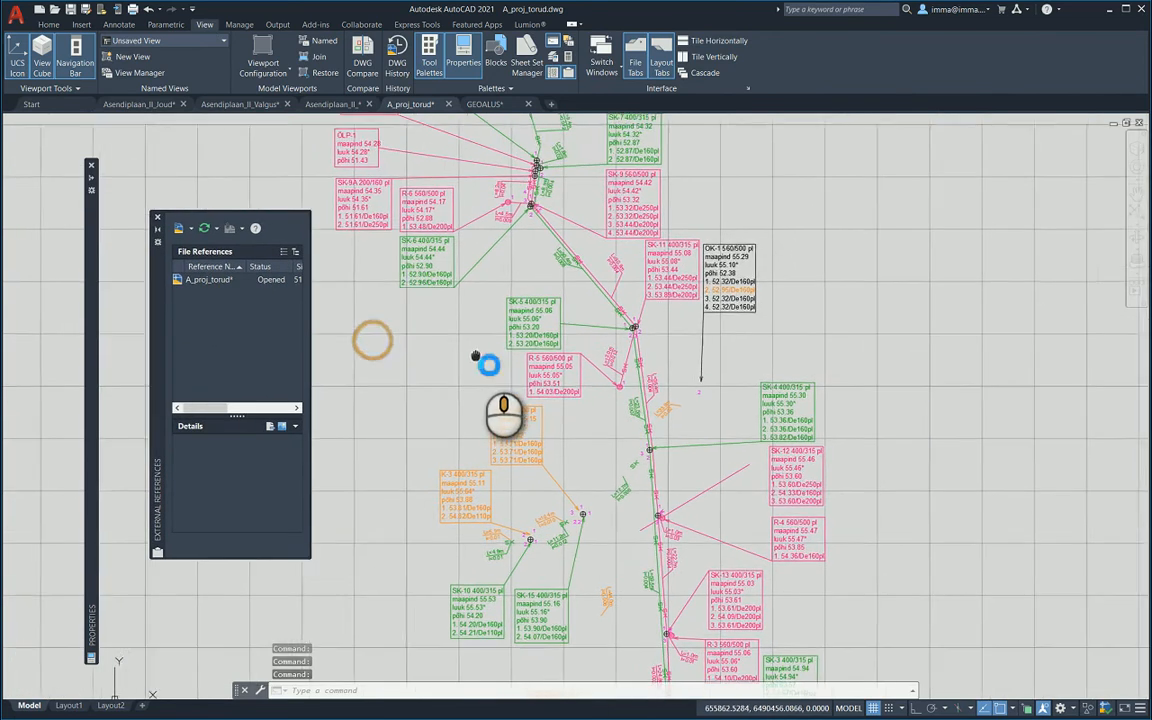
pyautogui.moveTo(462, 372); pyautogui.dragTo(445, 360, button='middle')
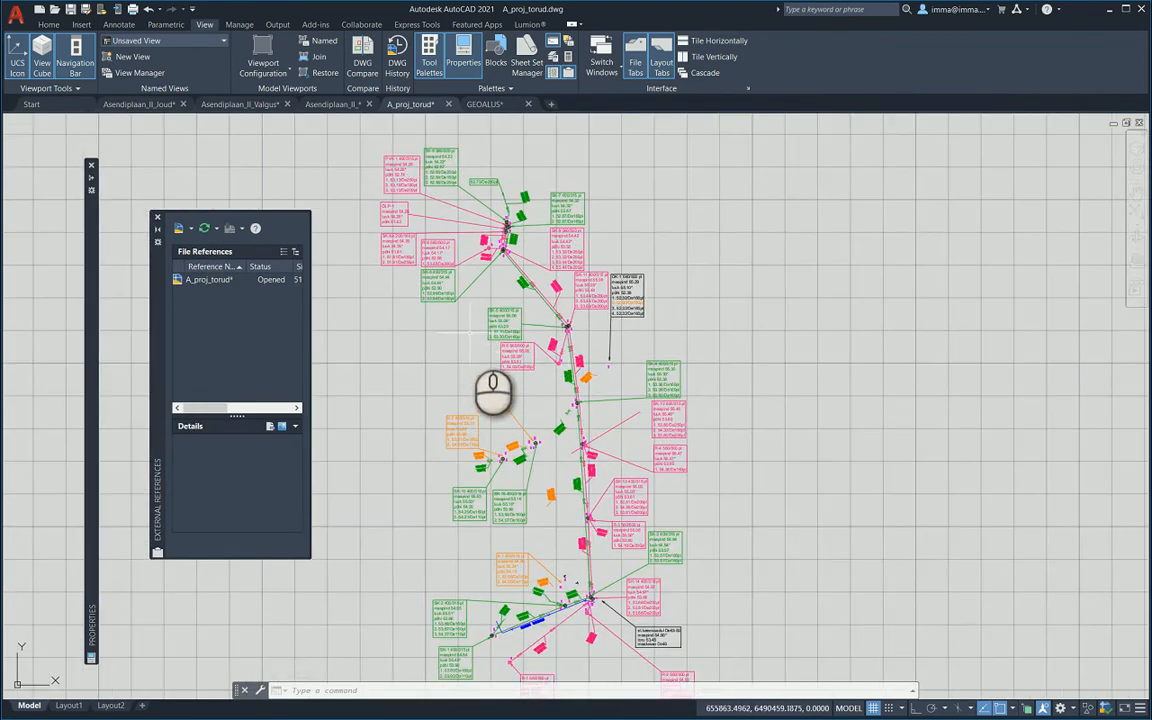
pyautogui.scroll(2, 558, 345)
pyautogui.scroll(3, 558, 350)
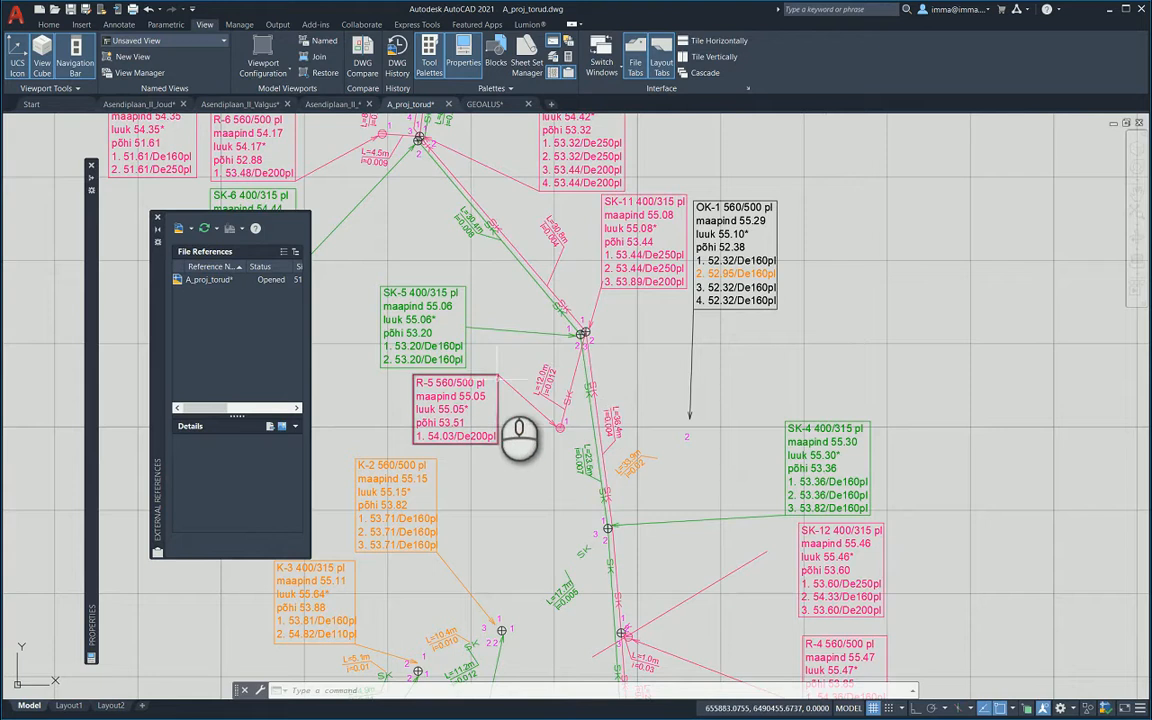
pyautogui.scroll(-2, 585, 396)
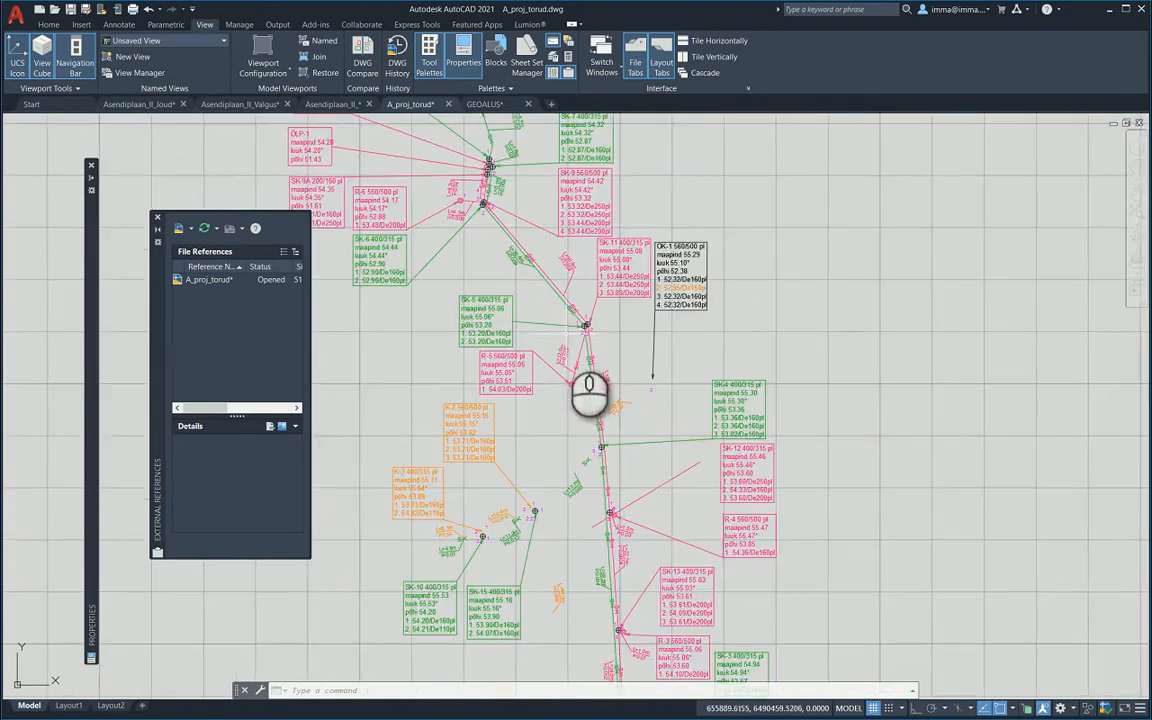
# Switch to the GEOALUS drawing and examine the survey base plan in overview and in detail.
pyautogui.click(500, 107)
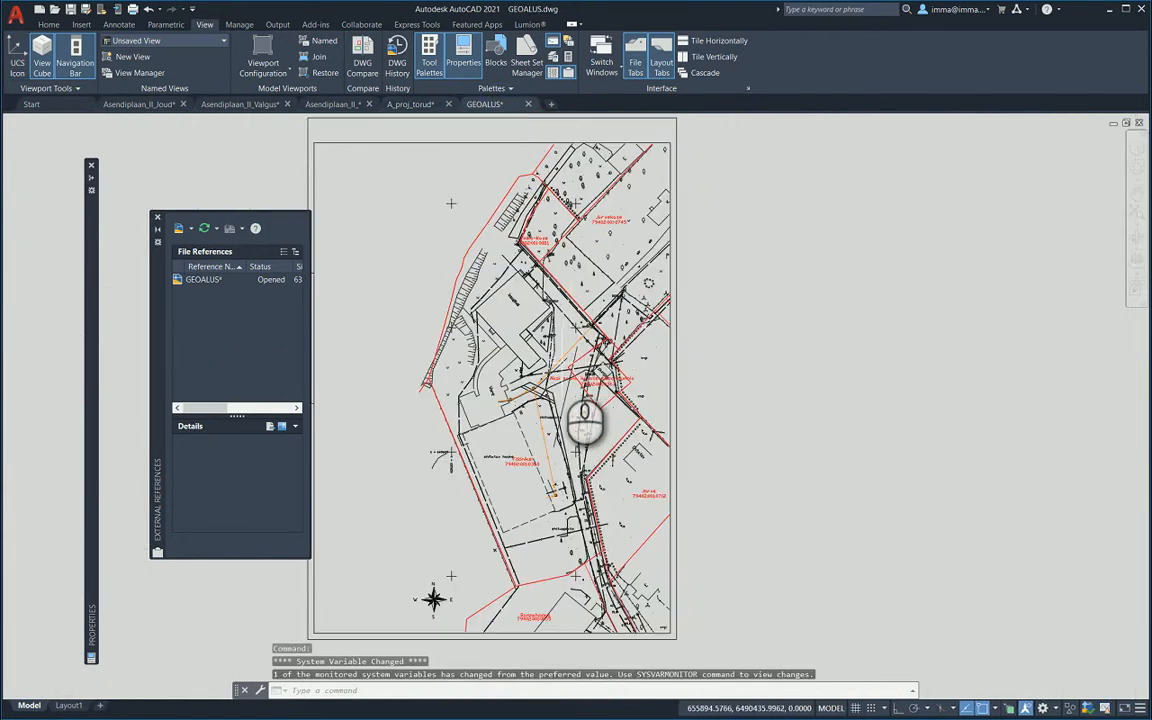
pyautogui.moveTo(585, 422); pyautogui.dragTo(607, 410, button='middle')
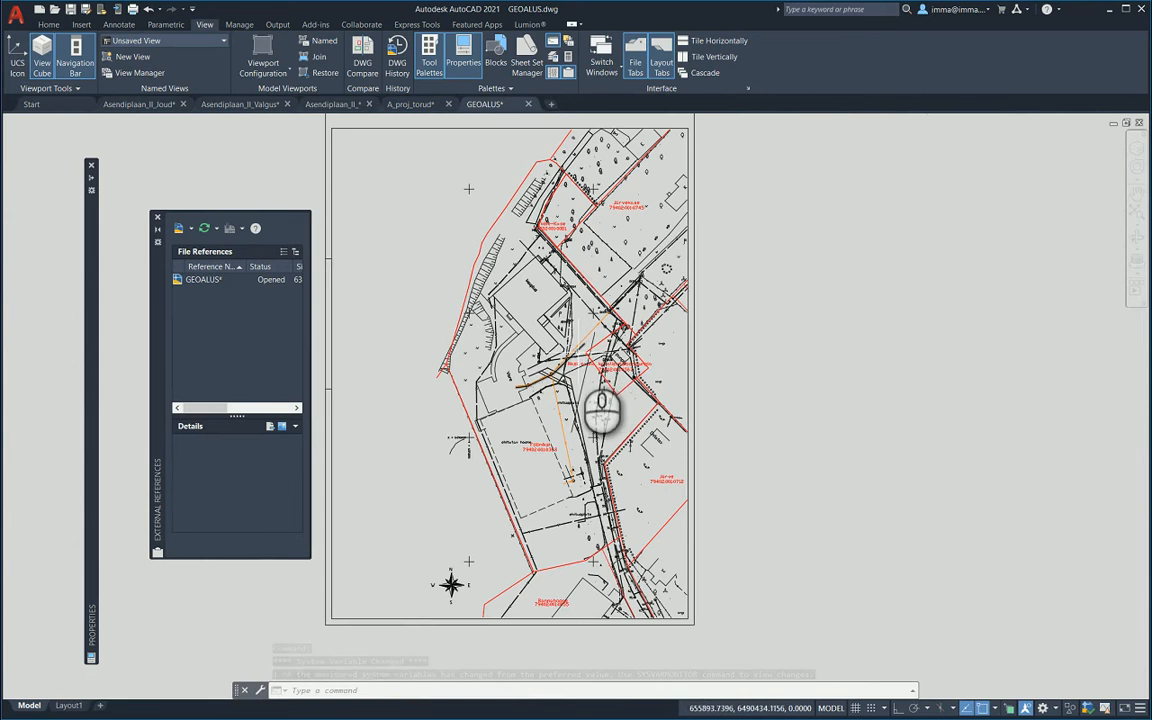
pyautogui.moveTo(585, 405); pyautogui.dragTo(567, 418, button='middle')
pyautogui.scroll(5, 569, 392)
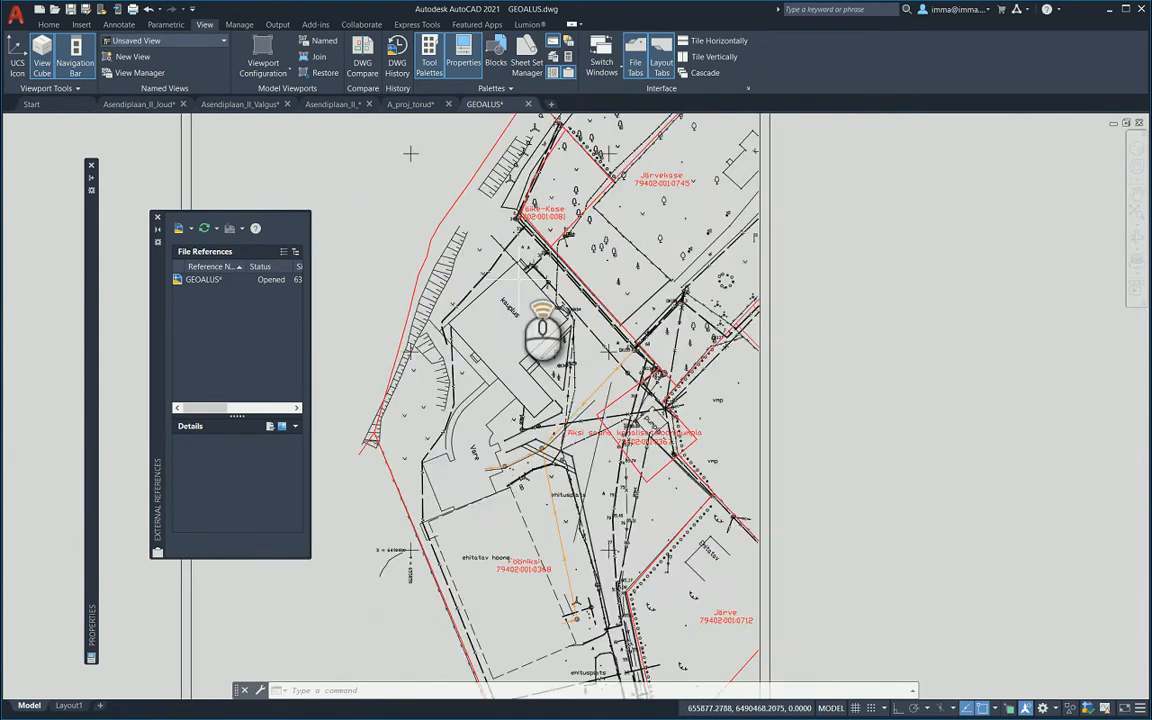
pyautogui.moveTo(660, 390)
pyautogui.mouseDown(button='middle')
pyautogui.moveTo(561, 349)
pyautogui.moveTo(552, 281)
pyautogui.moveTo(590, 258)
pyautogui.mouseUp(button='middle')
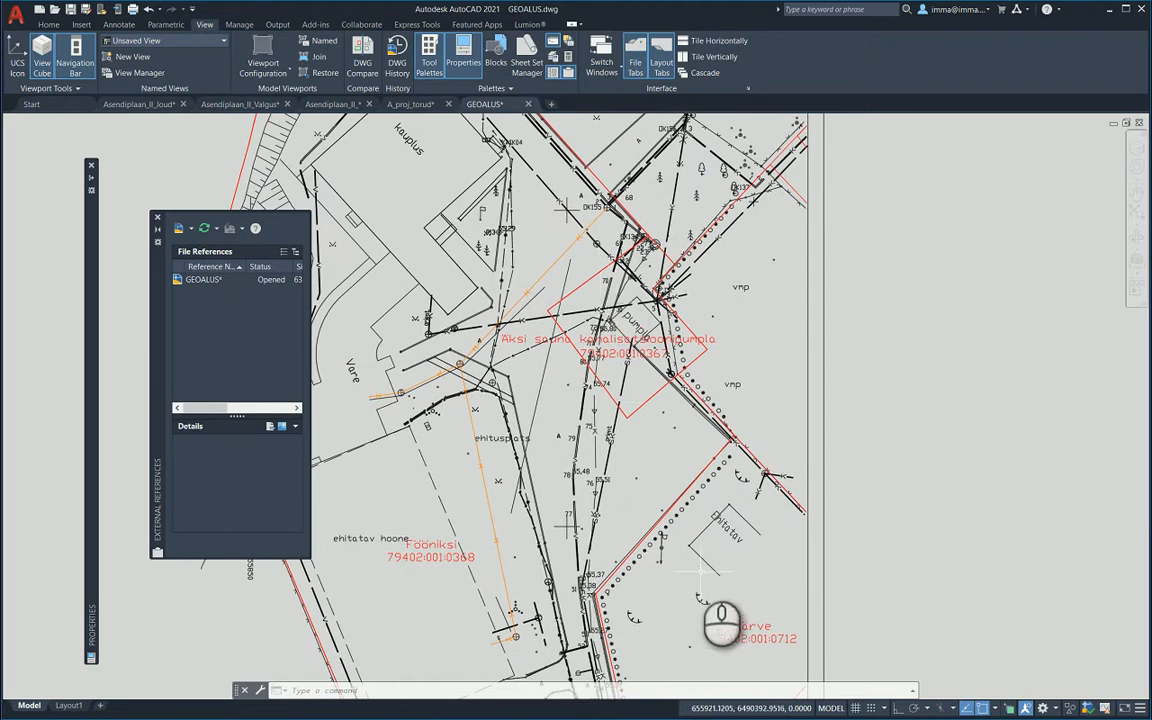
pyautogui.scroll(-2, 680, 520)
pyautogui.scroll(-4, 680, 520)
pyautogui.scroll(2, 648, 445)
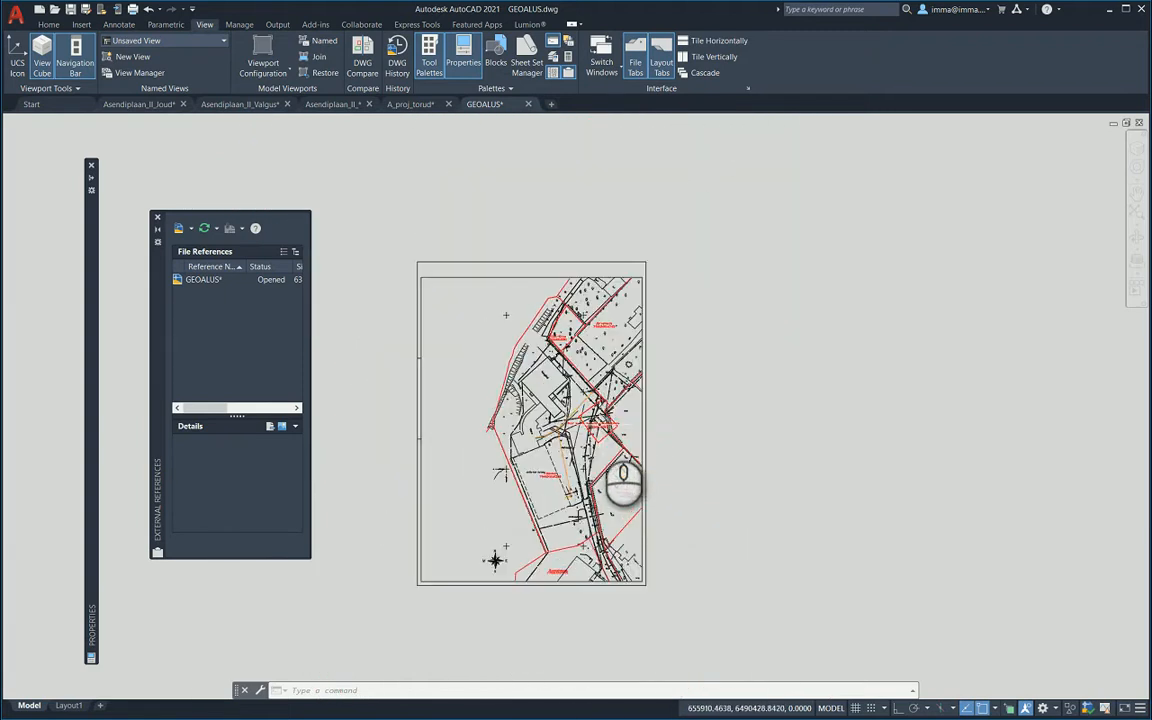
pyautogui.moveTo(600, 427); pyautogui.dragTo(586, 421, button='middle')
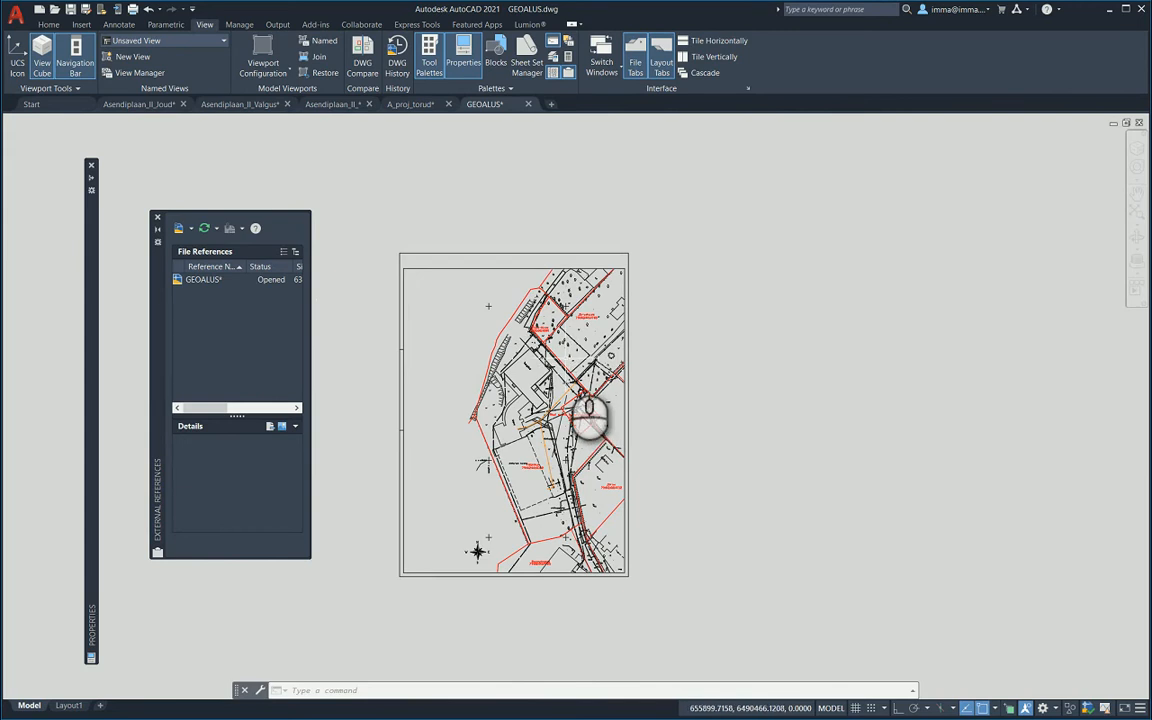
# Return to the A_proj_torud drawing and choose GEOALUS.dwg from the Näide1-Xref folder as a DWG reference to attach.
pyautogui.click(418, 107)
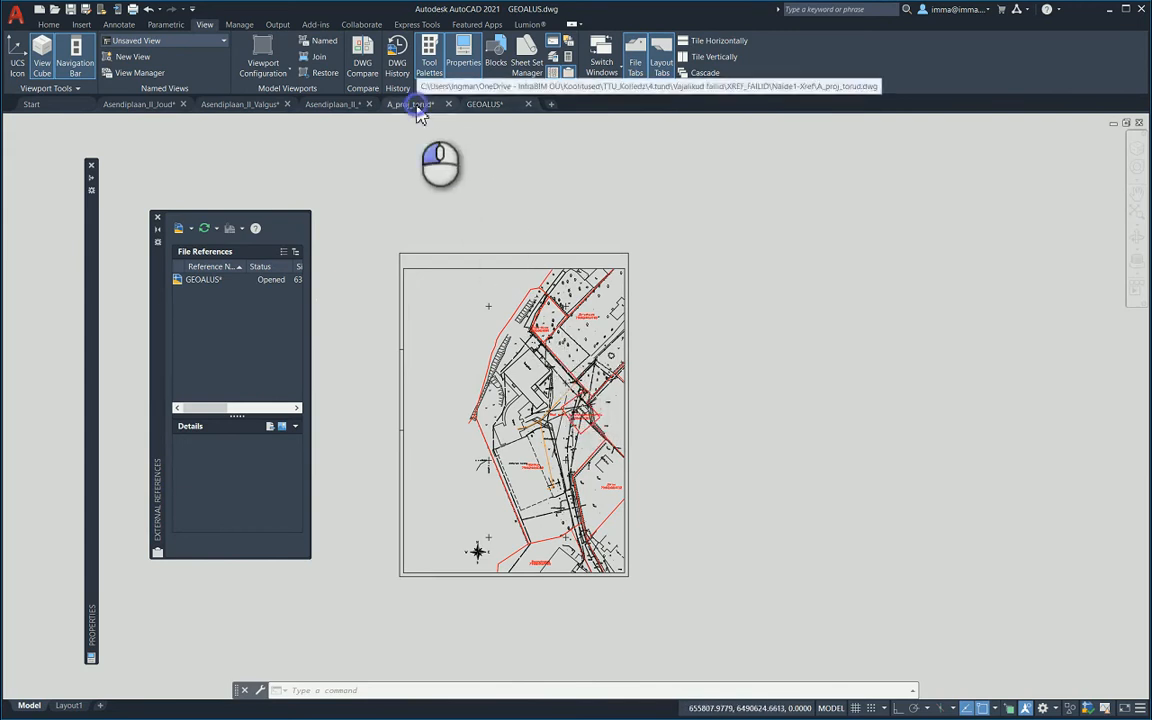
pyautogui.moveTo(412, 113)
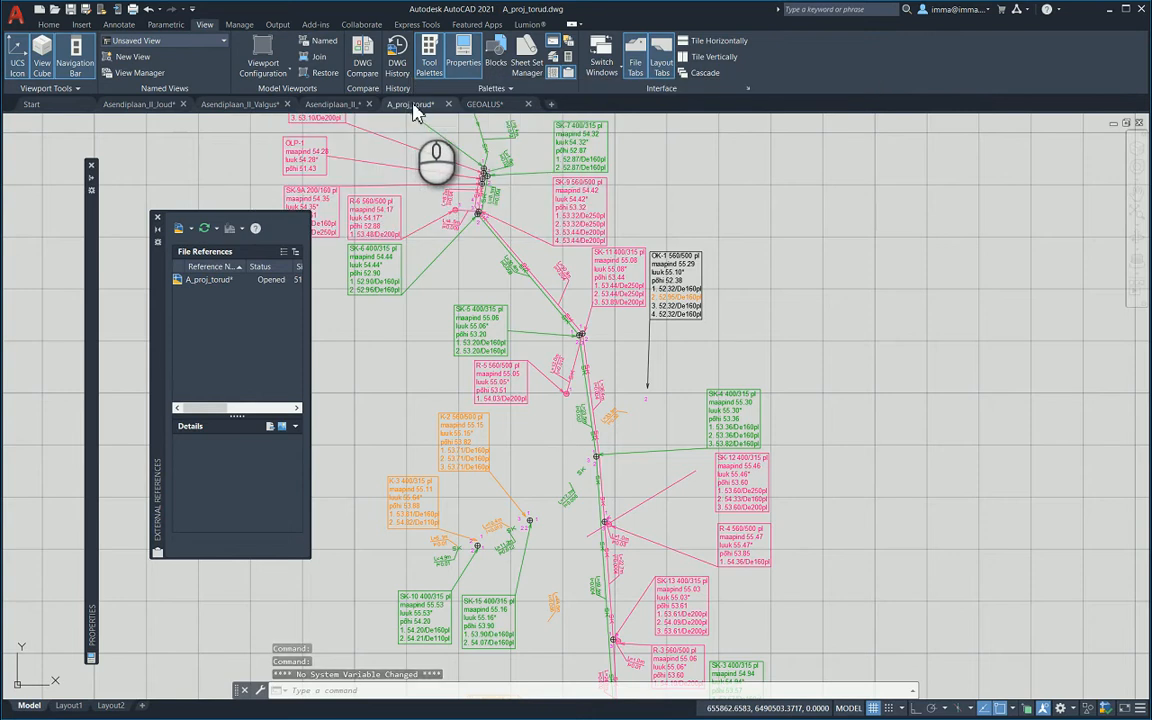
pyautogui.scroll(-2, 466, 266)
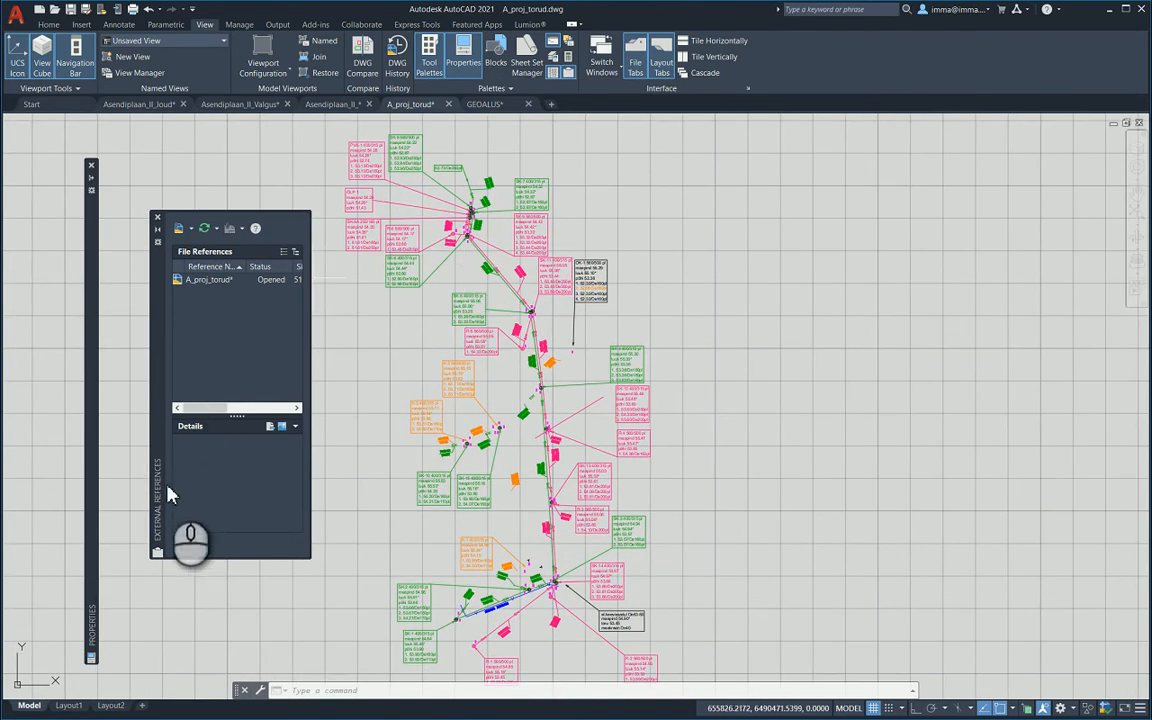
pyautogui.click(192, 229)
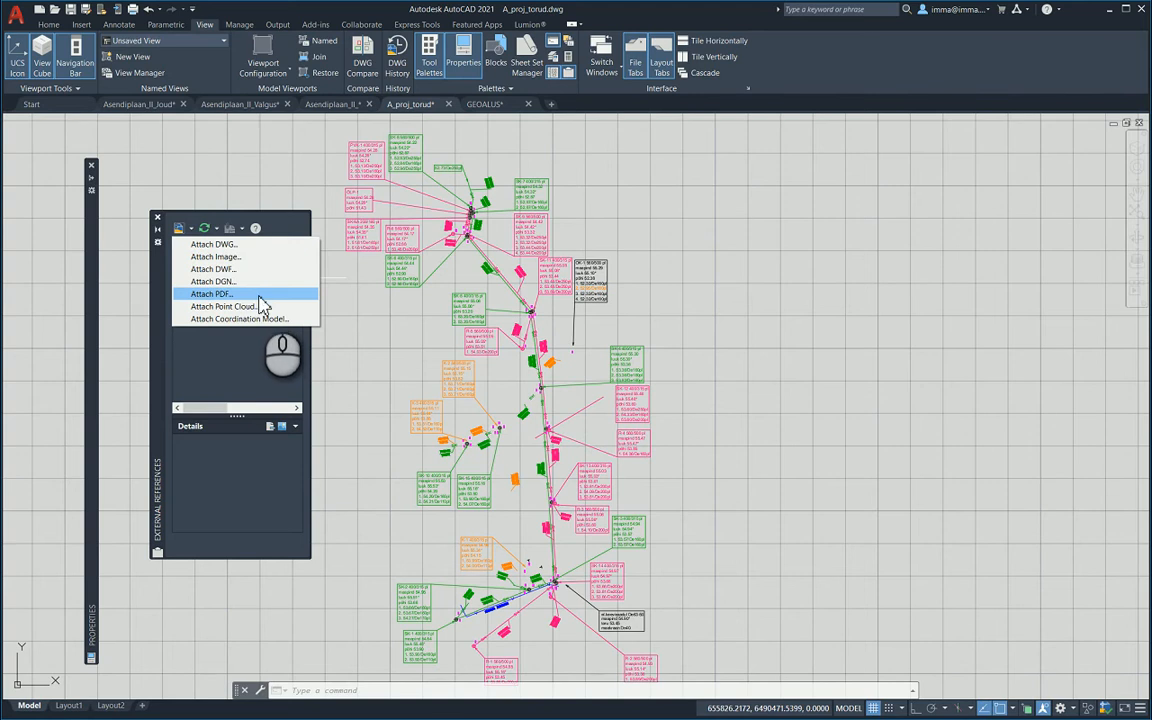
pyautogui.click(210, 246)
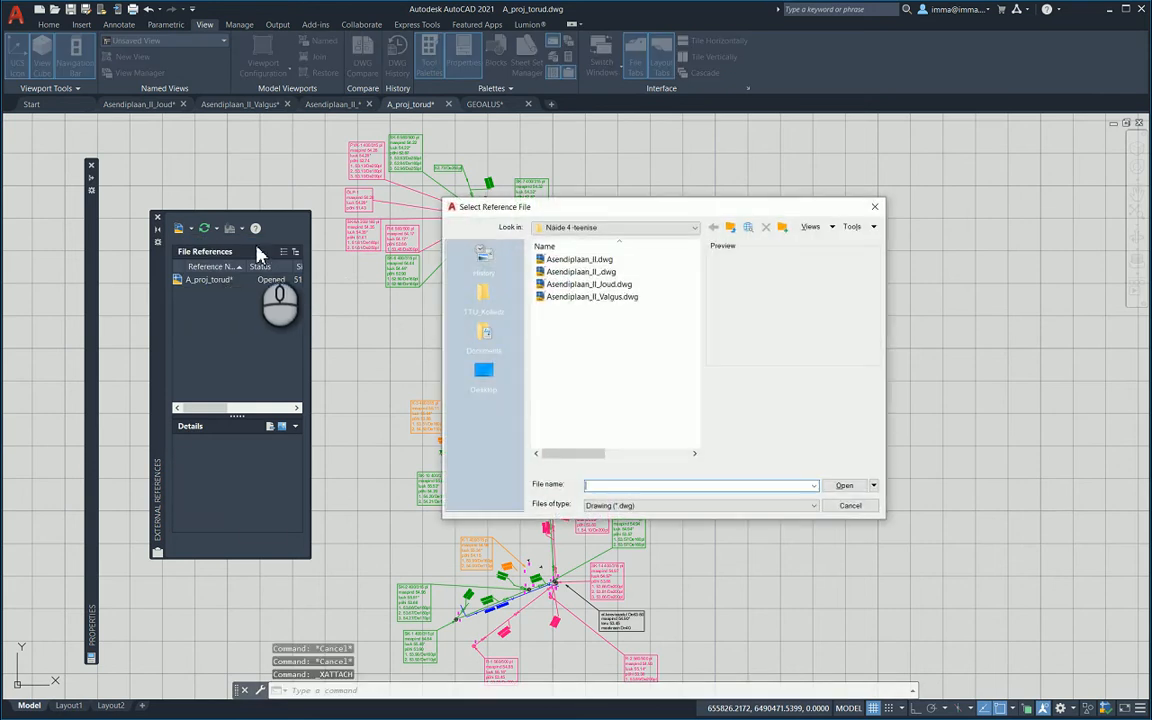
pyautogui.click(732, 228)
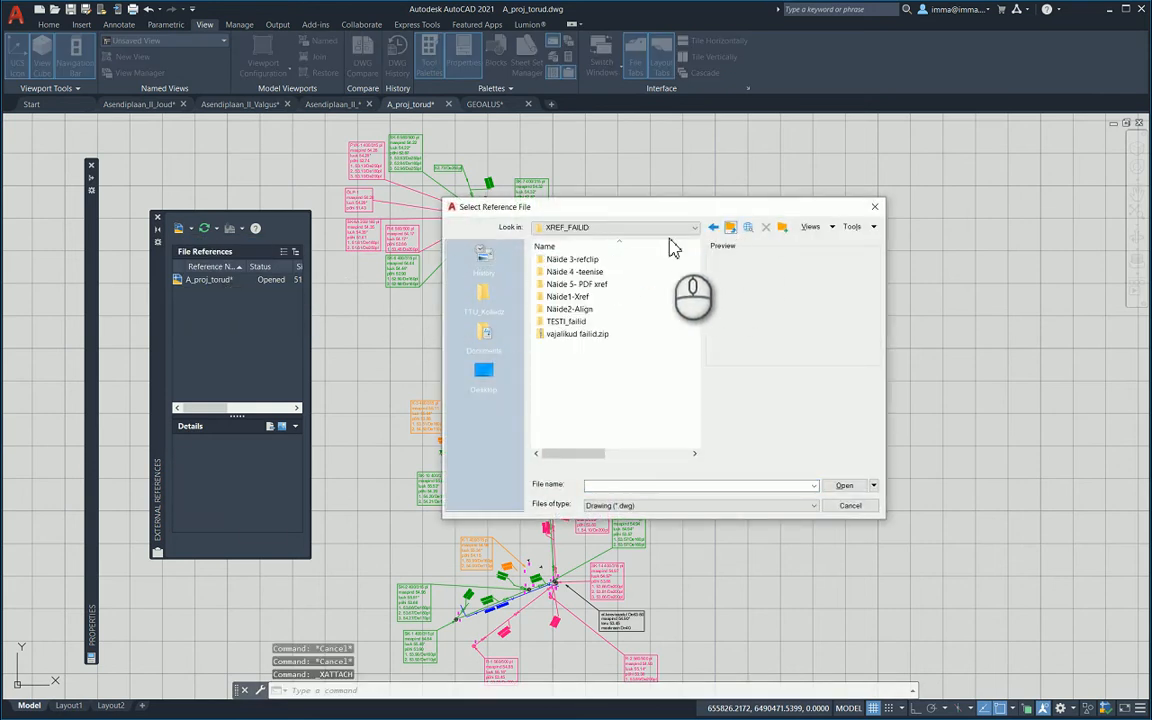
pyautogui.doubleClick(577, 298)
pyautogui.click(576, 271)
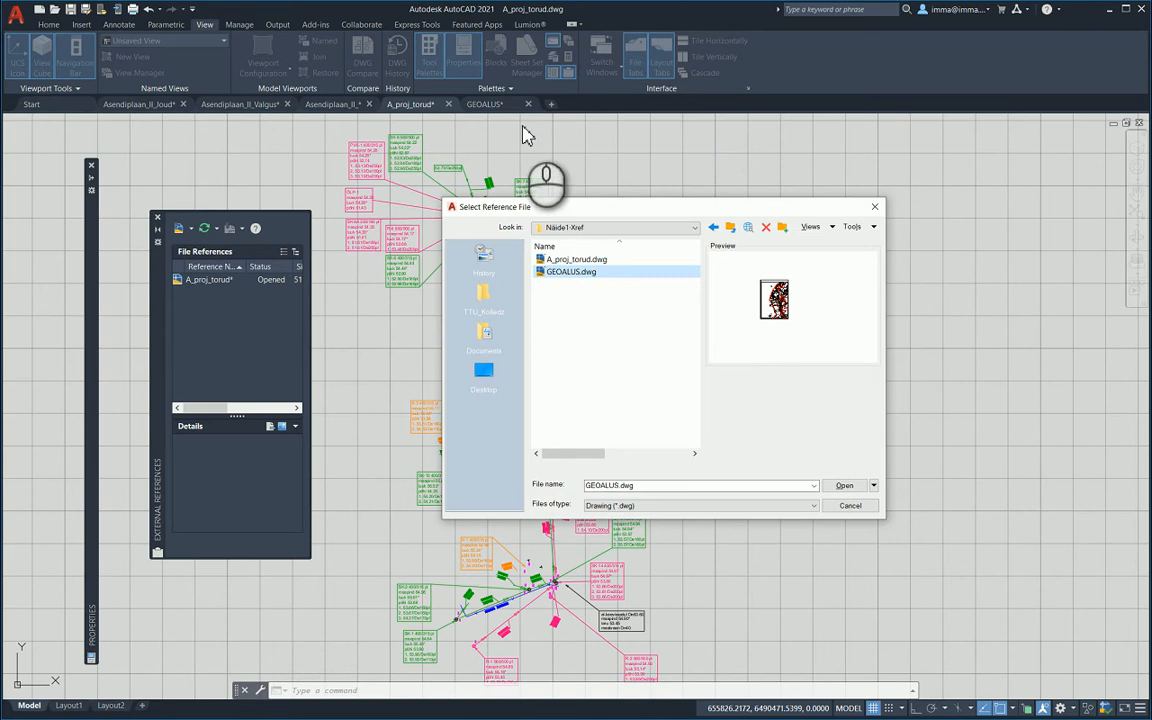
pyautogui.click(842, 485)
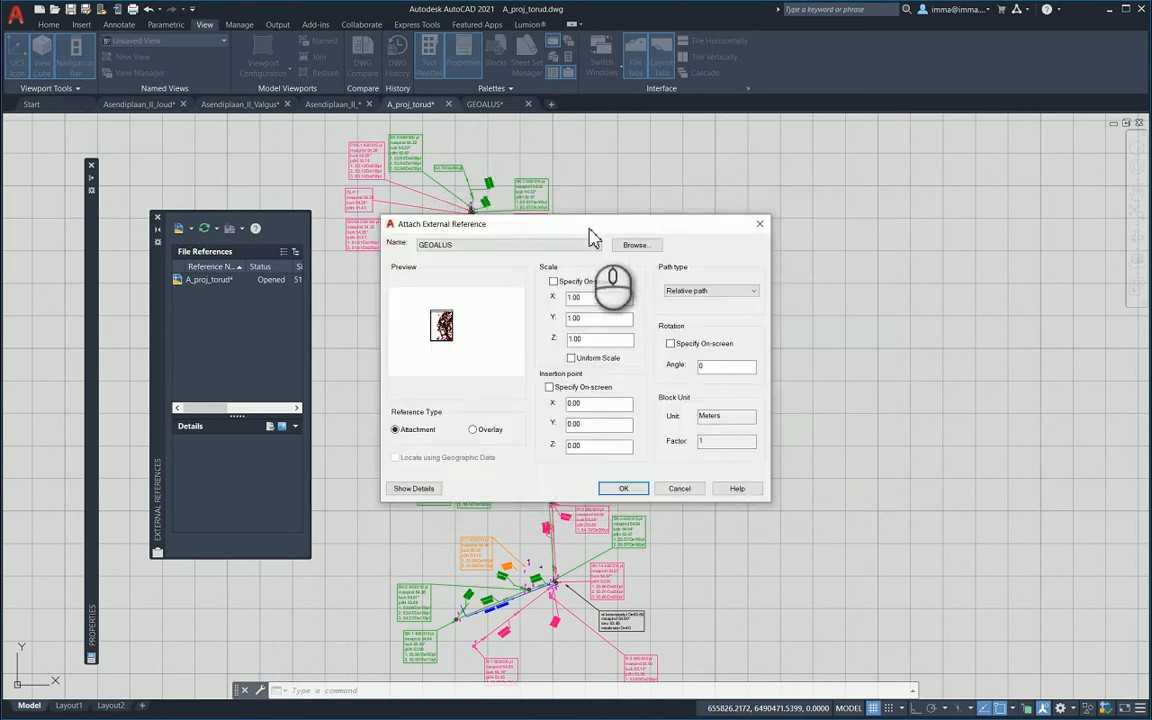
# Attach GEOALUS as an Attachment with a relative path, scale 1, insertion point 0,0,0 and rotation 0.
pyautogui.moveTo(590, 225); pyautogui.dragTo(781, 197)
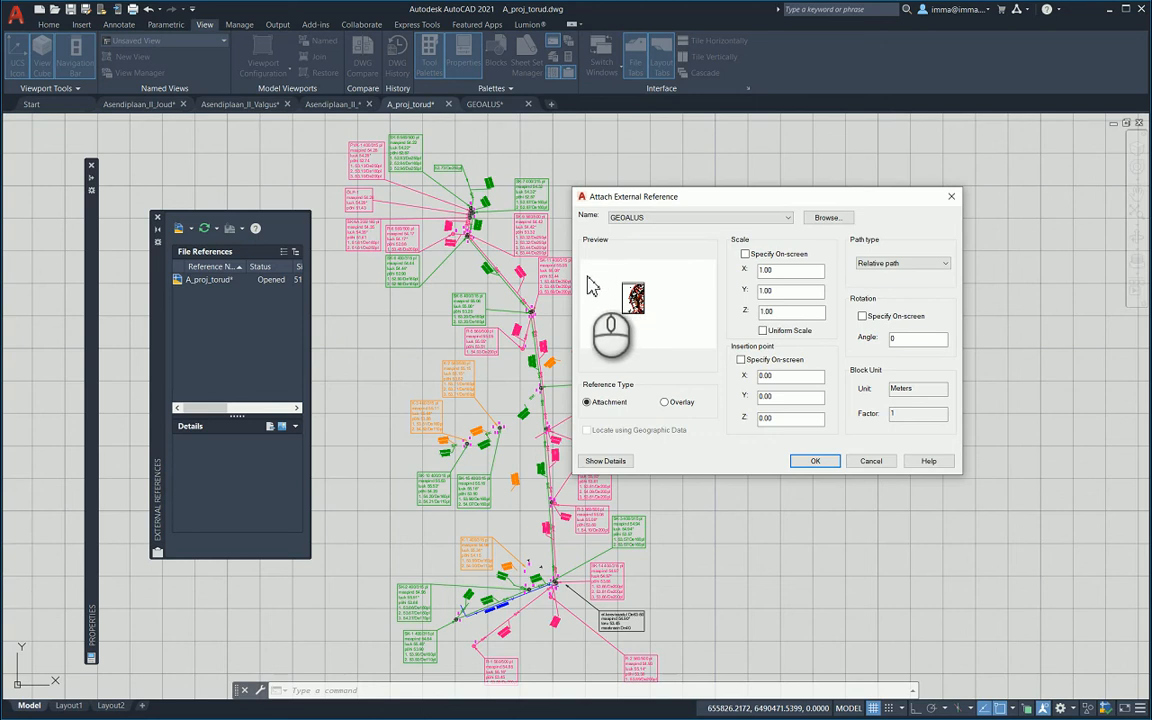
pyautogui.click(916, 392)
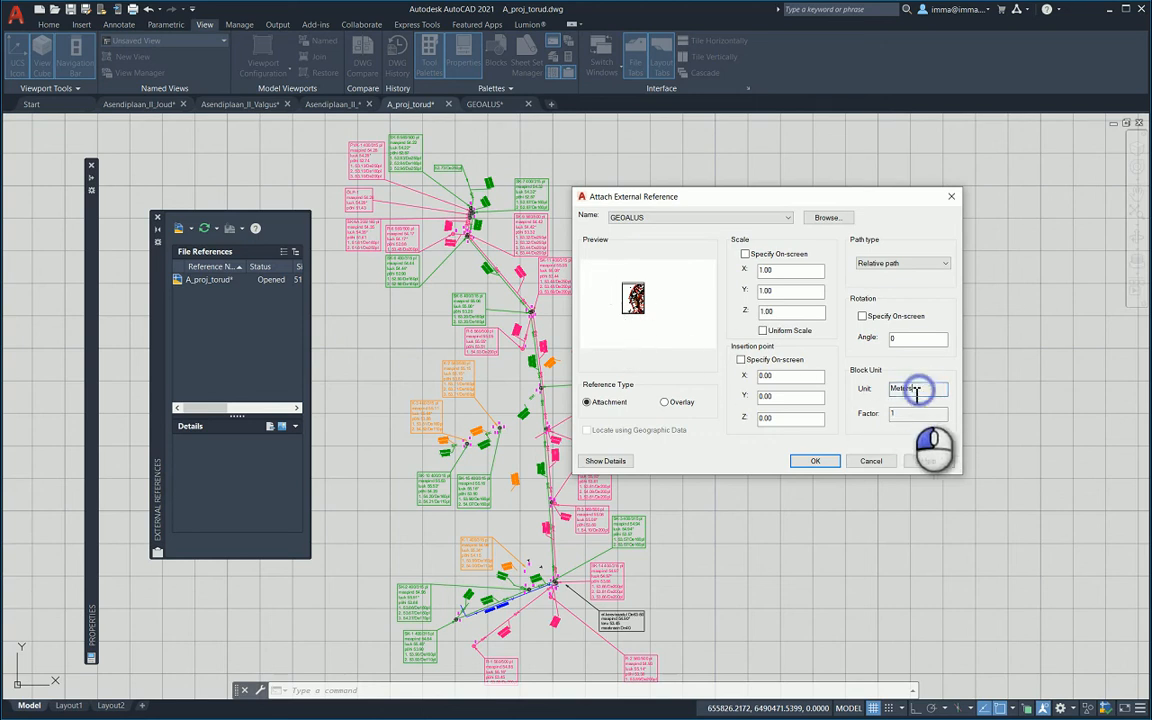
pyautogui.moveTo(916, 392); pyautogui.dragTo(884, 393)
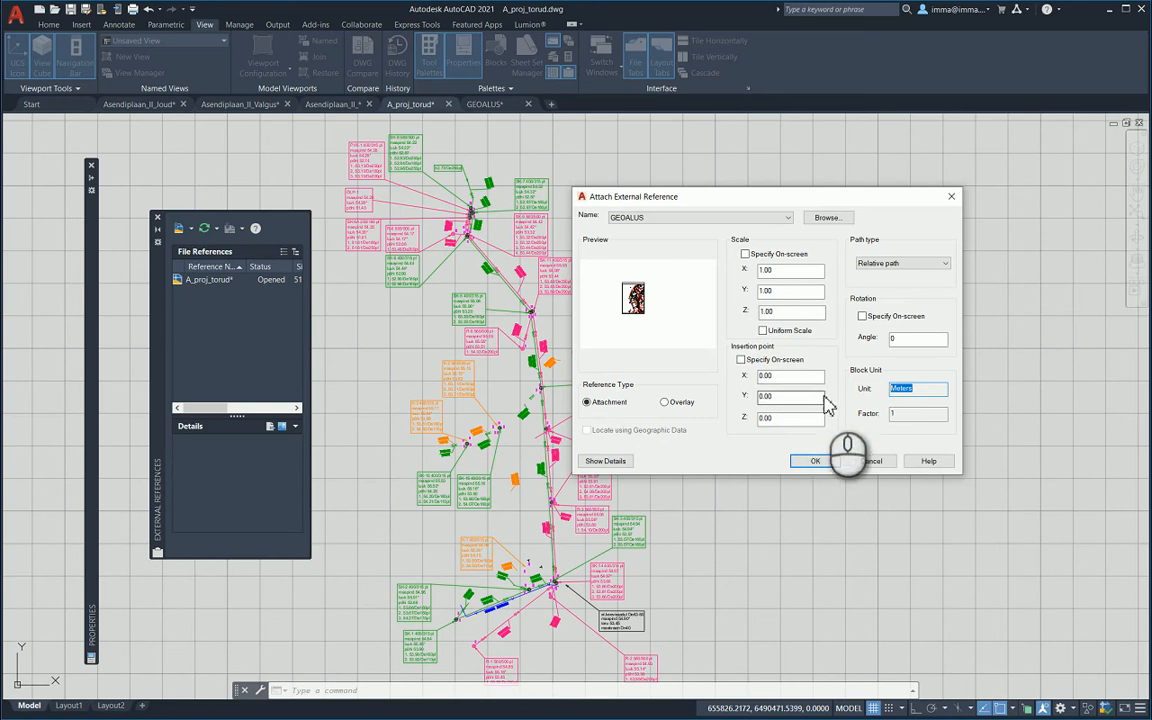
pyautogui.click(818, 462)
pyautogui.scroll(-5, 750, 405)
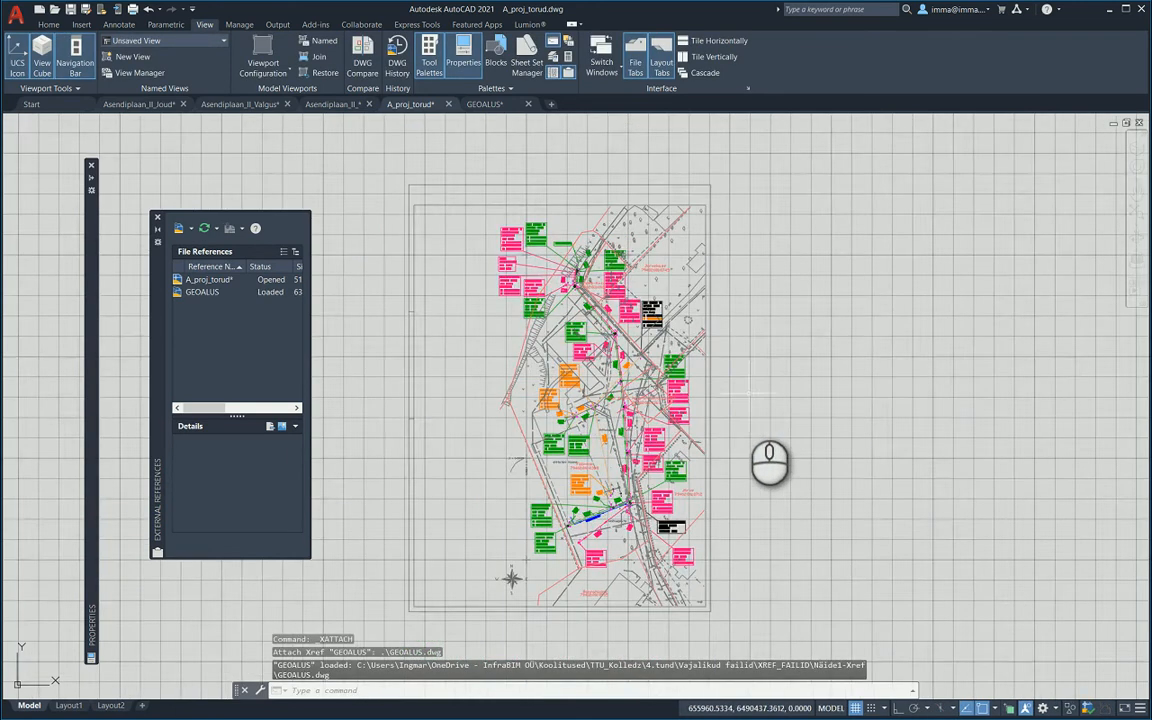
pyautogui.moveTo(756, 389); pyautogui.dragTo(748, 372, button='middle')
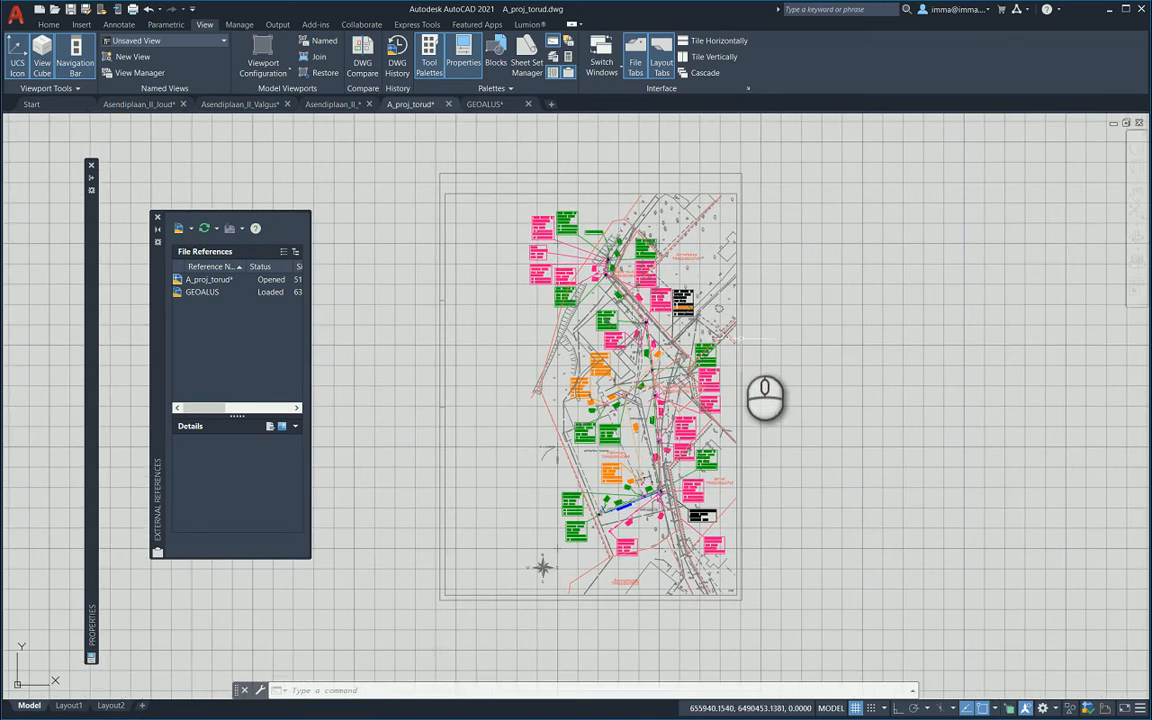
# Set up a plot of the model with the DWG To PDF.pc3 plotter on ISO A3 (420.00 x 297.00 MM) paper.
pyautogui.hotkey('ctrl', 'p')
pyautogui.click(662, 397)
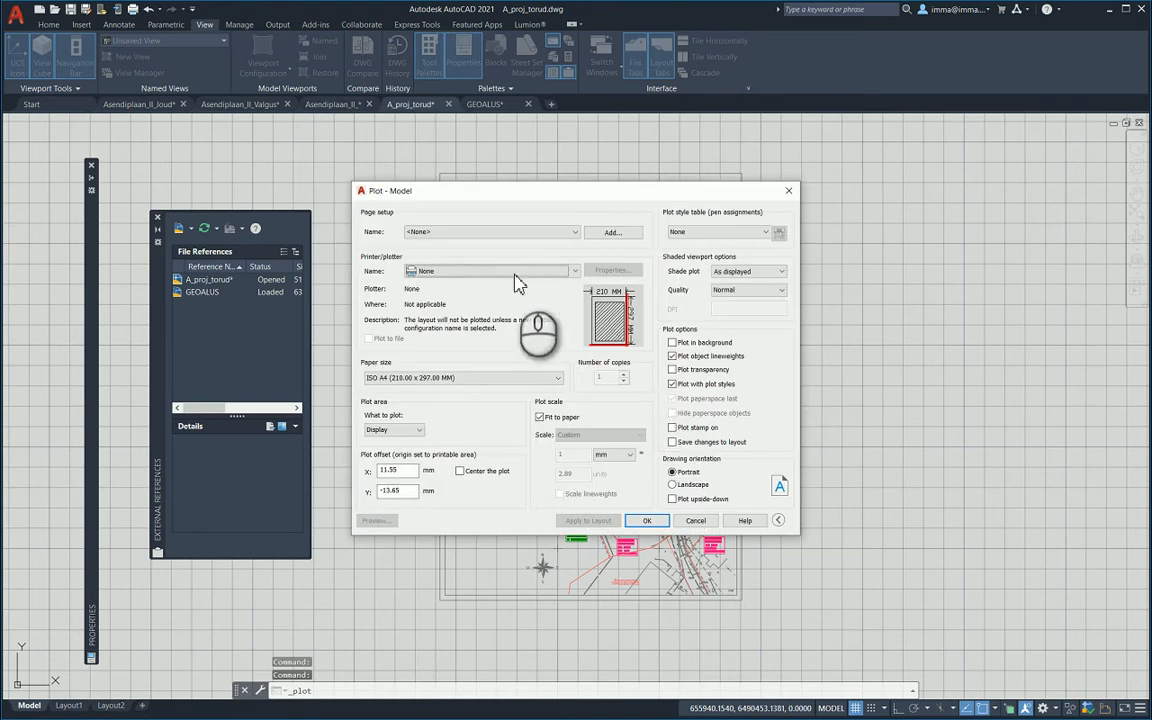
pyautogui.click(507, 271)
pyautogui.click(455, 466)
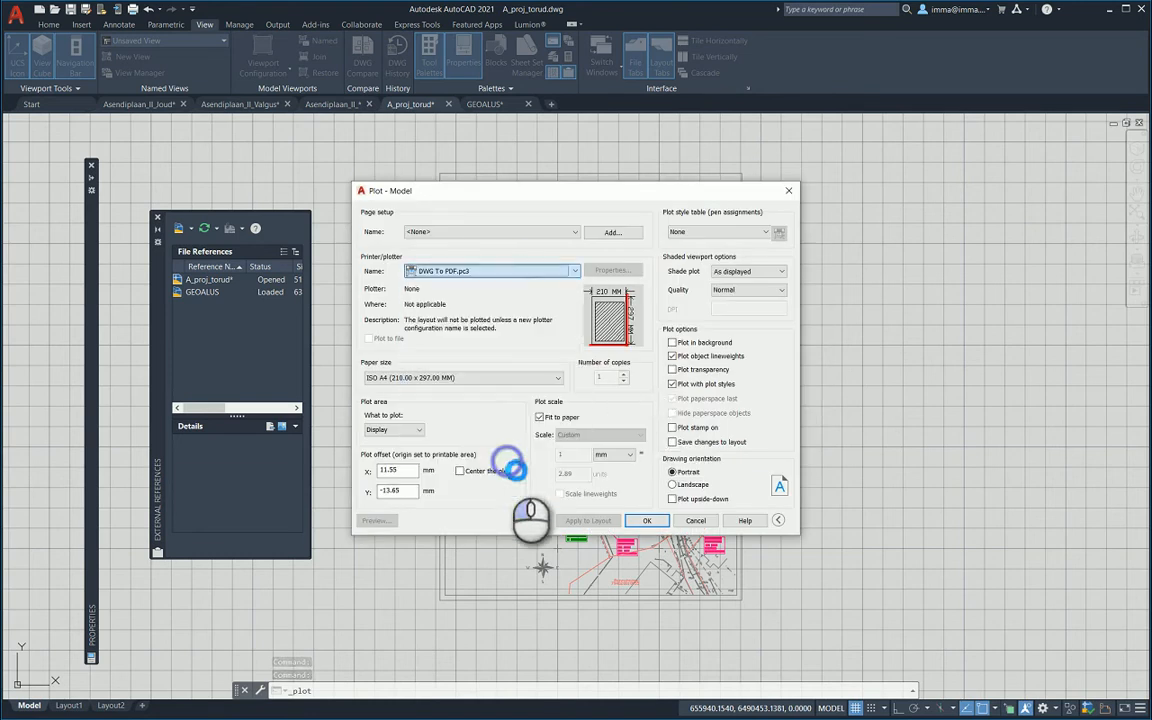
pyautogui.click(476, 379)
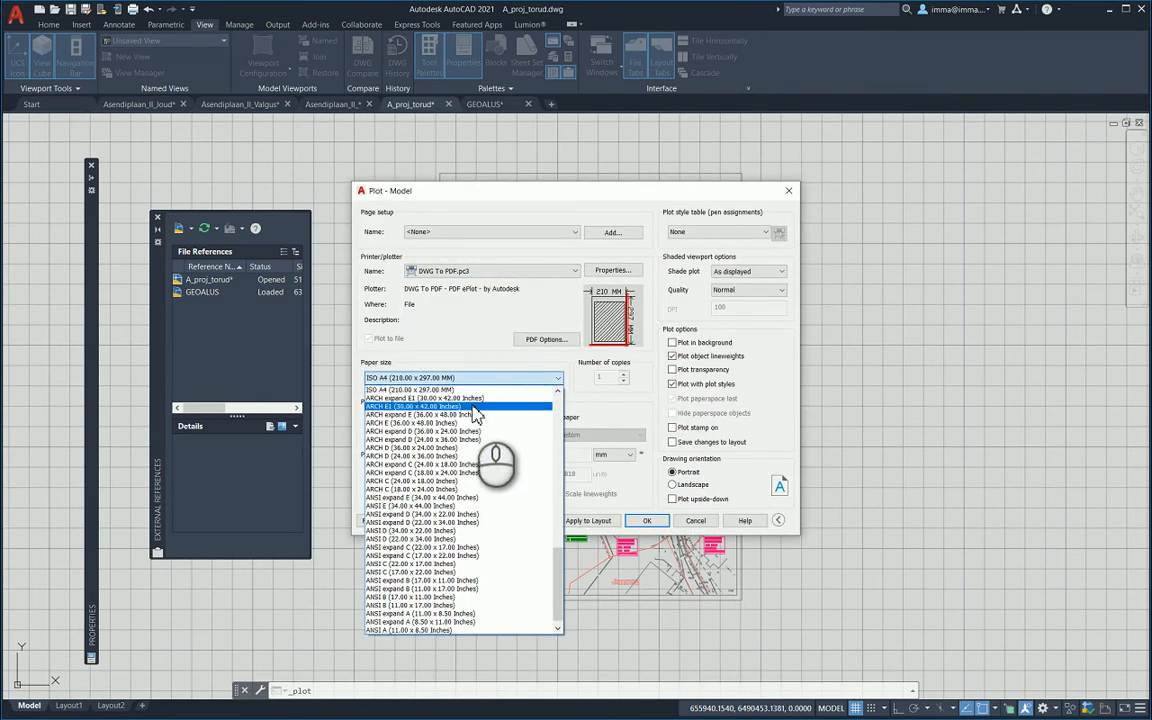
pyautogui.scroll(5, 476, 418)
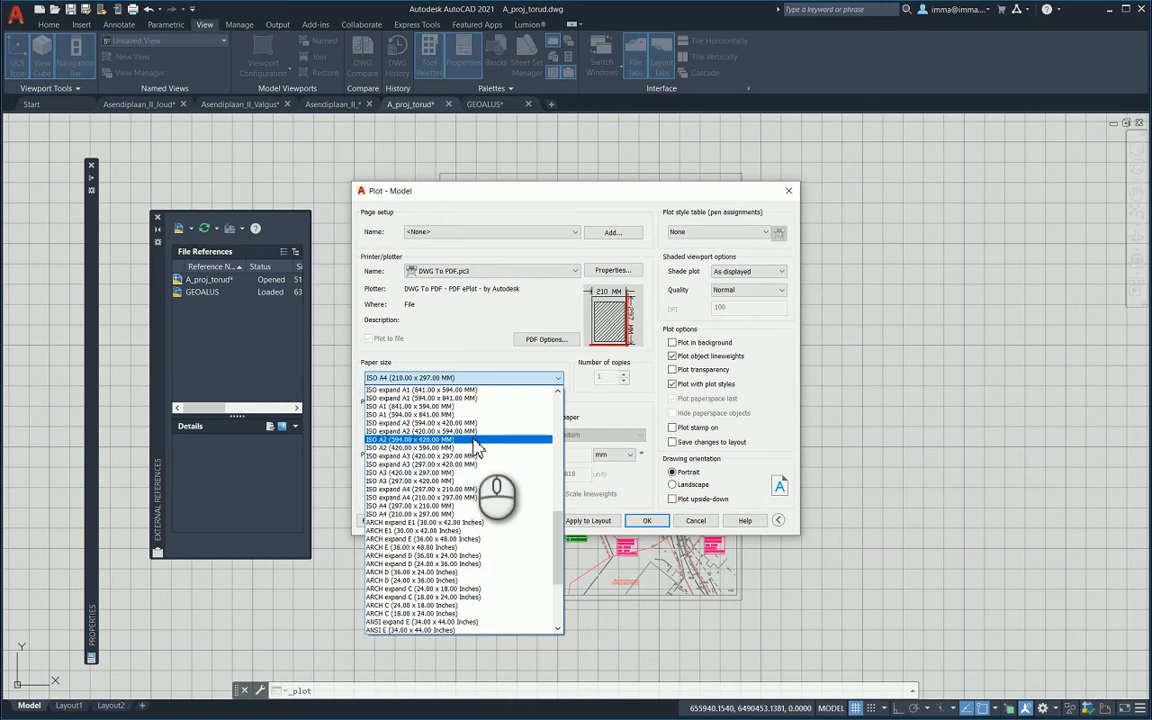
pyautogui.click(467, 472)
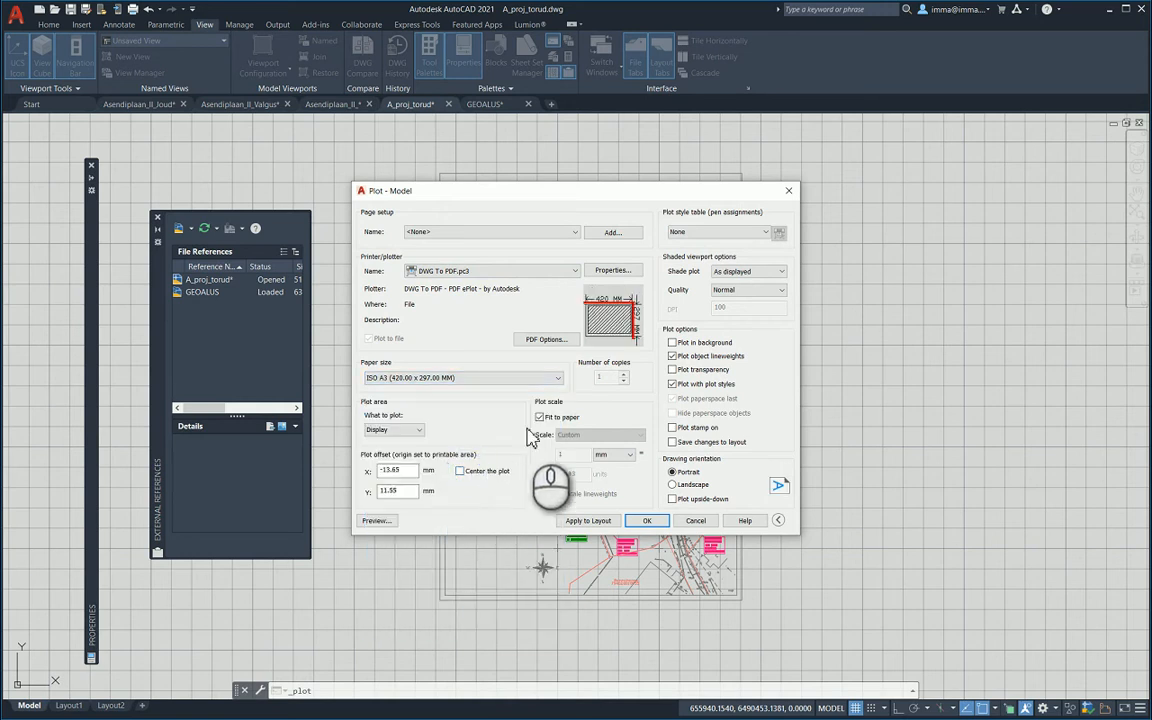
# Set the plot area to a window spanning the outer drawing frame from its upper-left to its lower-right corner.
pyautogui.click(410, 430)
pyautogui.click(400, 461)
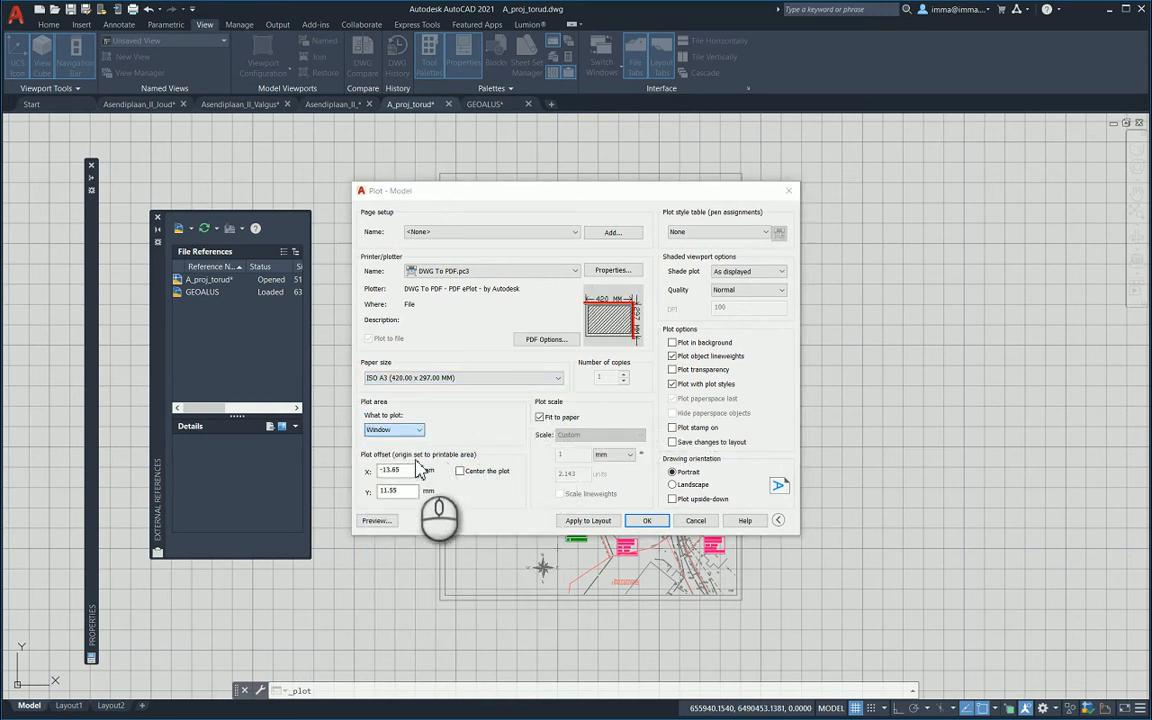
pyautogui.click(440, 176)
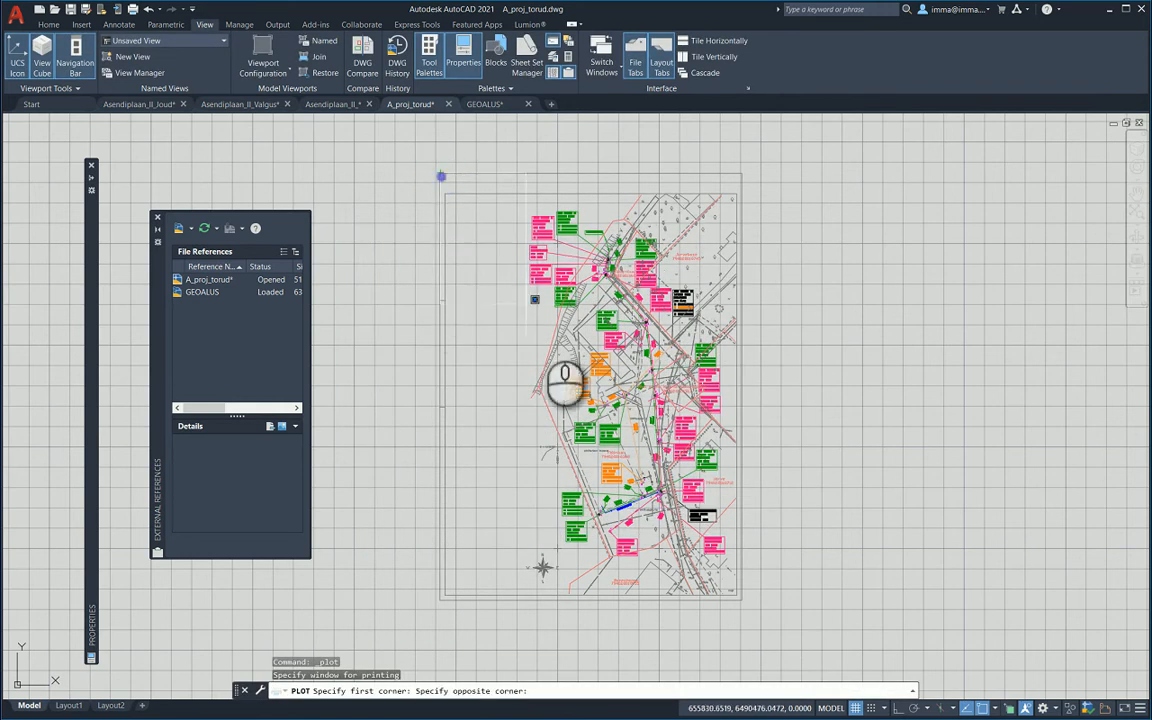
pyautogui.click(748, 595)
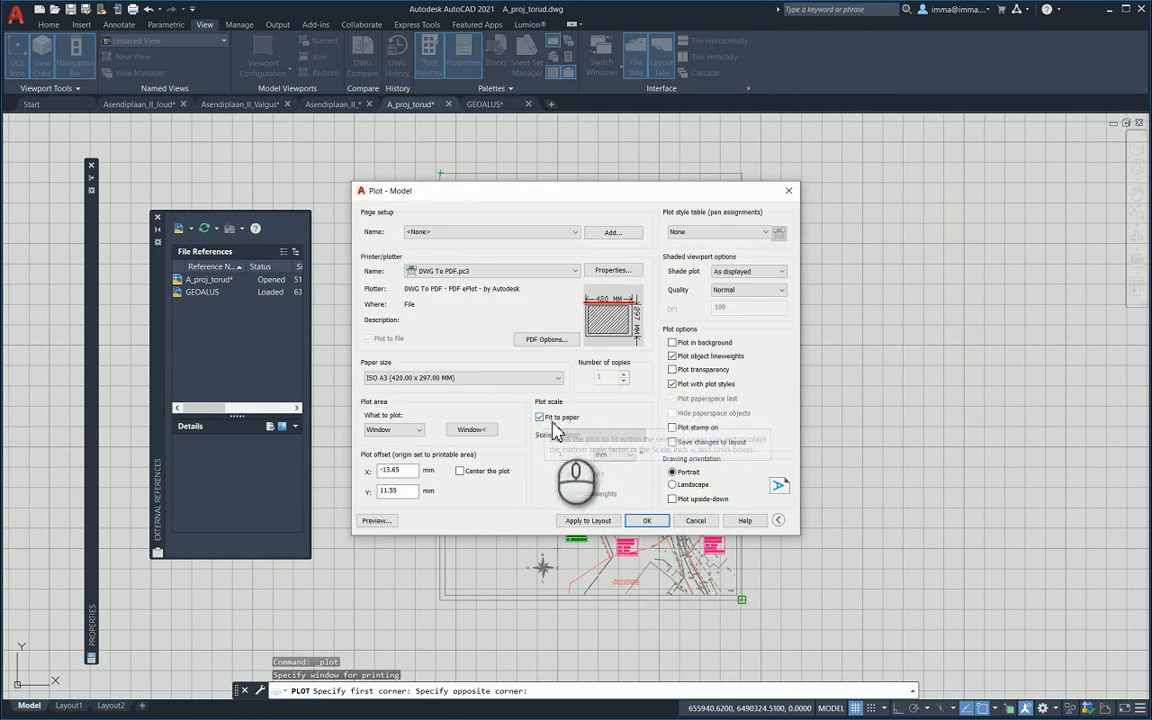
# Turn off fitting to paper and set a custom plot scale of 1 mm to 0.5 unit.
pyautogui.click(545, 417)
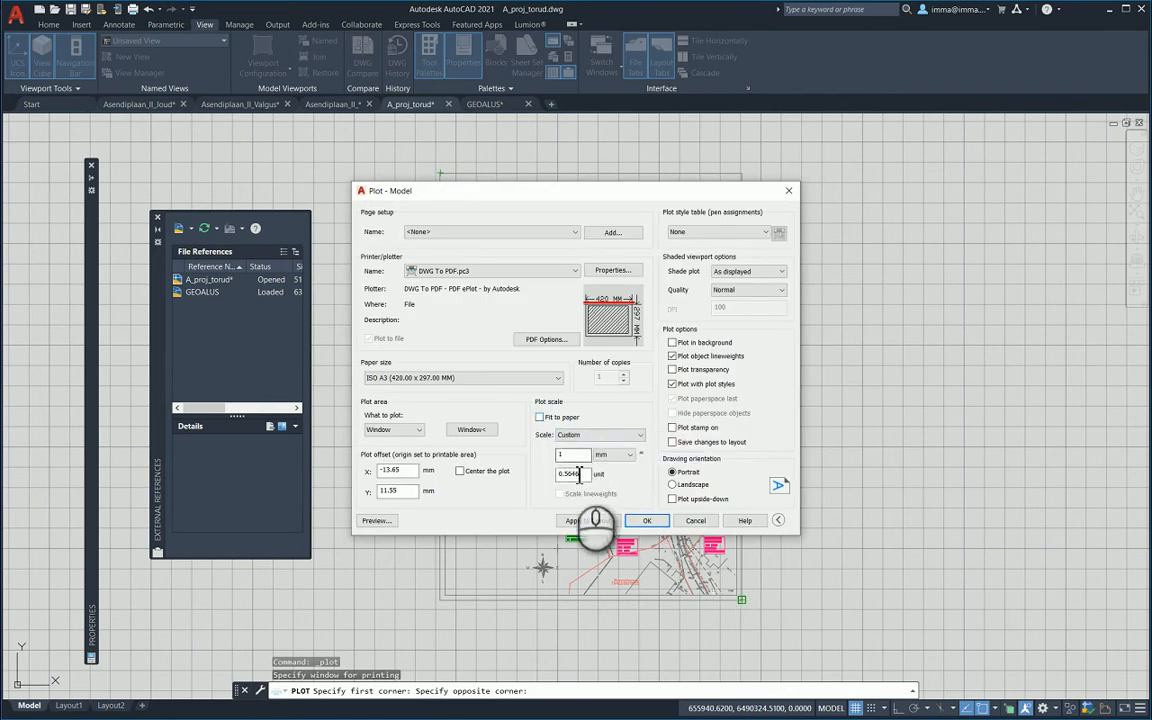
pyautogui.moveTo(568, 474); pyautogui.dragTo(598, 486)
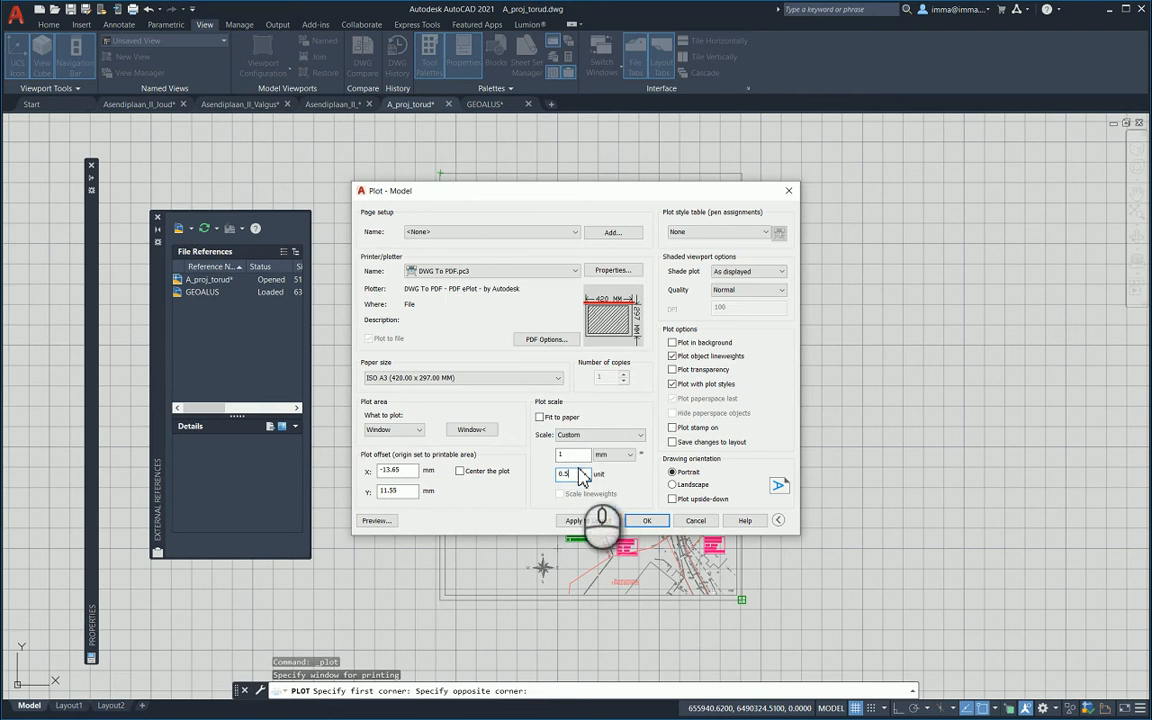
# Change the paper size to ISO full bleed A3 (420.00 x 297.00 MM) and fit the plot to the paper.
pyautogui.click(458, 378)
pyautogui.scroll(2, 487, 442)
pyautogui.scroll(5, 487, 442)
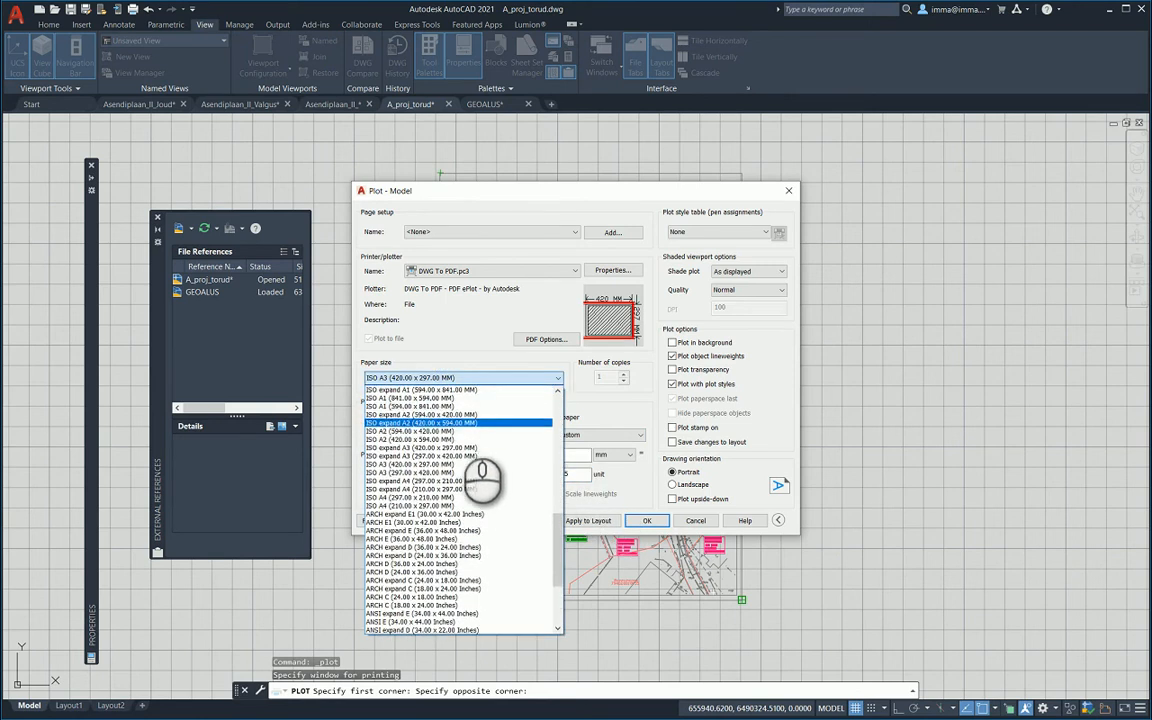
pyautogui.scroll(6, 481, 485)
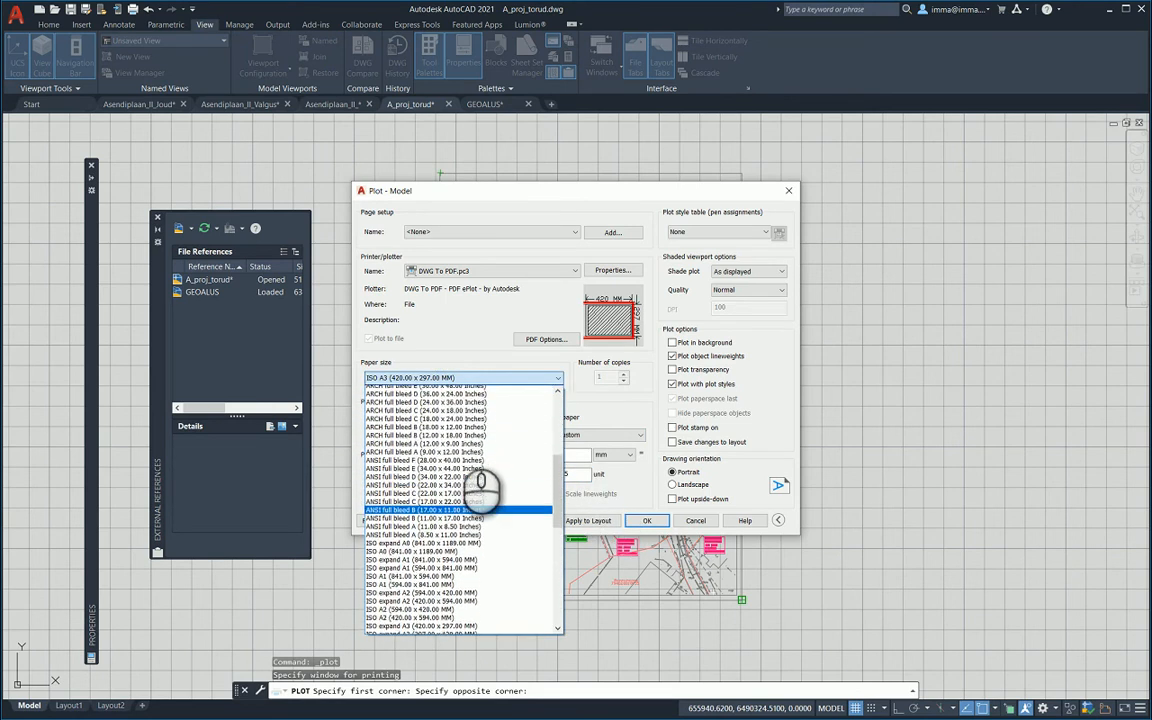
pyautogui.scroll(3, 481, 485)
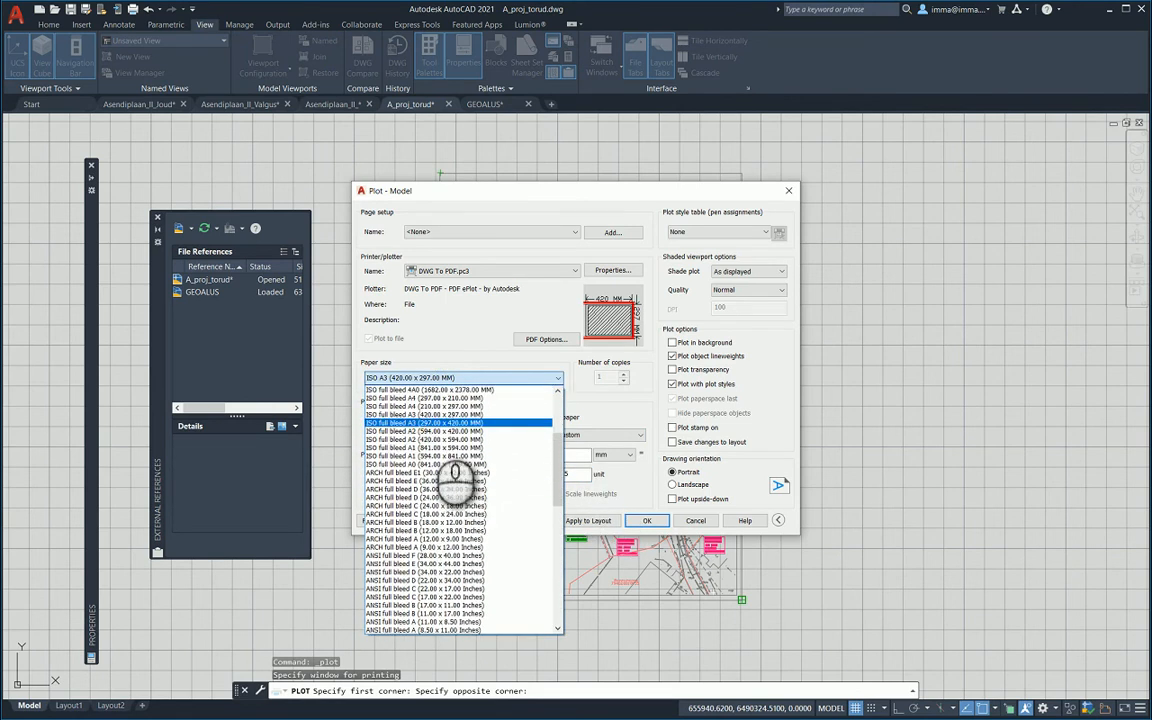
pyautogui.click(458, 475)
pyautogui.click(540, 417)
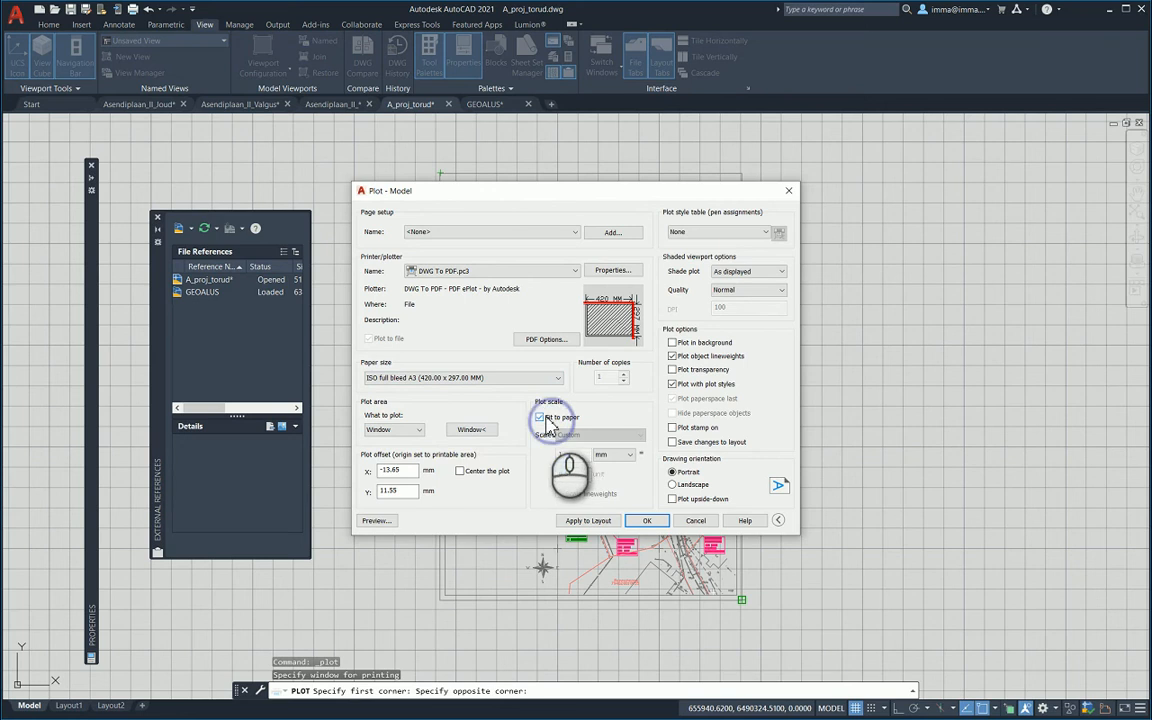
# Check the plot in a preview, return to the plot settings and center the plot on the paper.
pyautogui.click(376, 520)
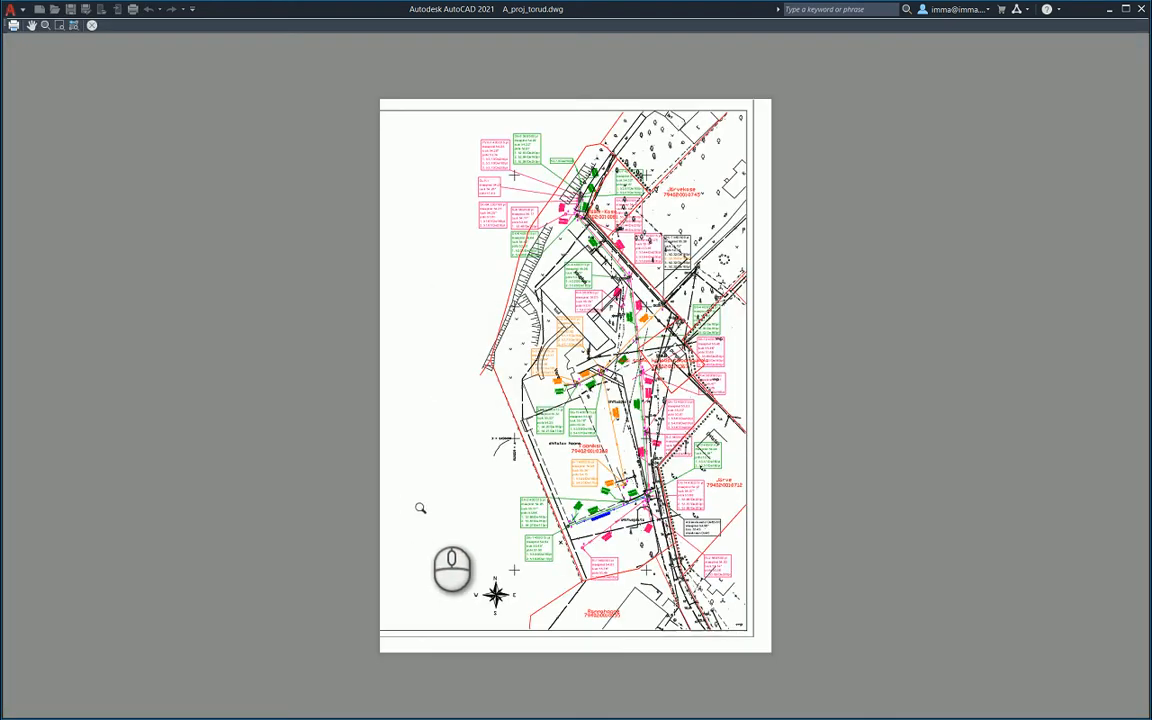
pyautogui.press('Escape')
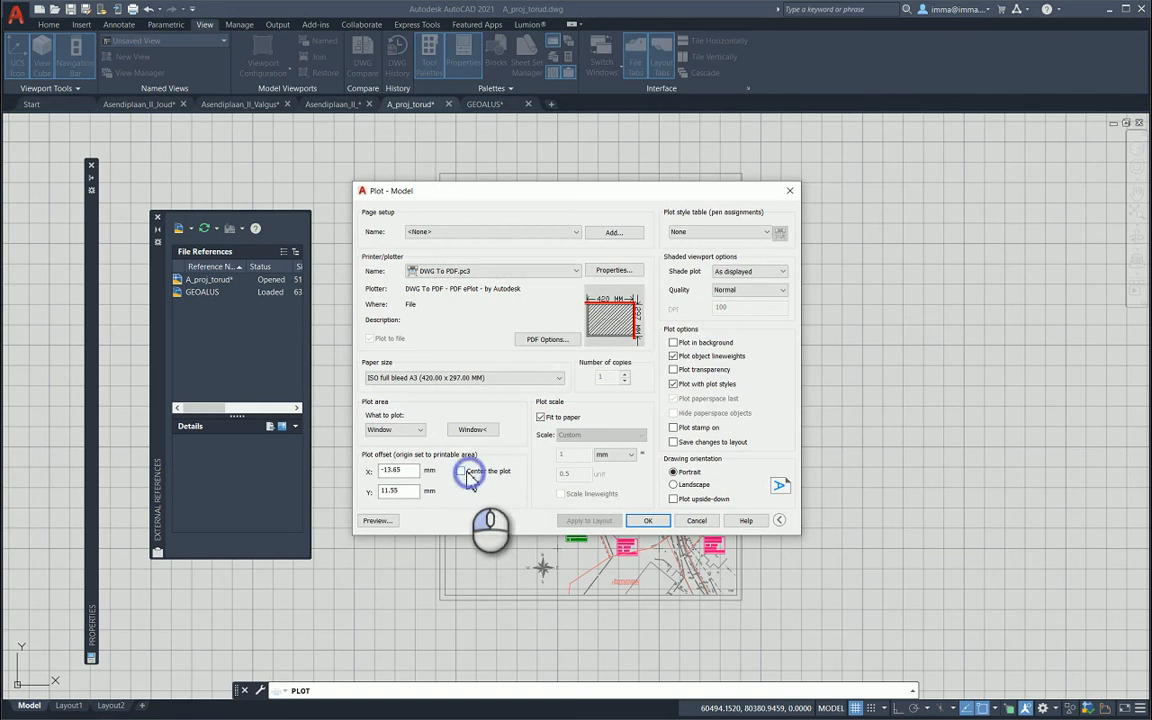
pyautogui.click(465, 473)
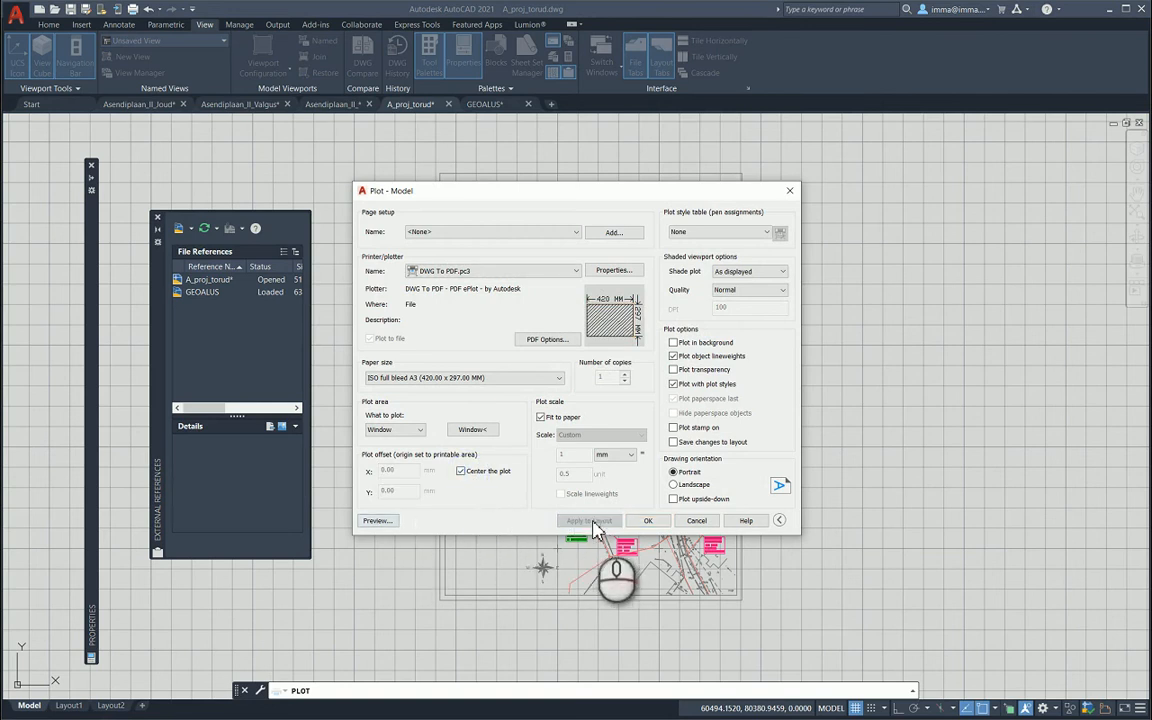
# Preview the centered plot and examine the pipe labels, the base plan and the whole sheet.
pyautogui.click(381, 521)
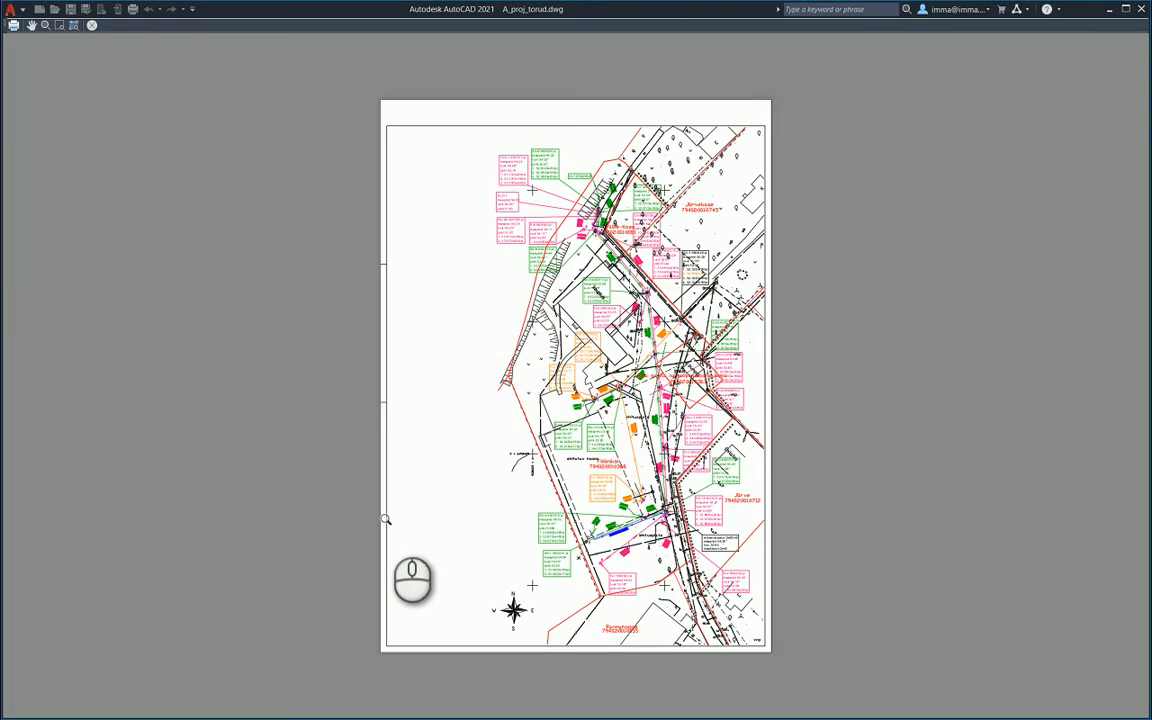
pyautogui.scroll(5, 470, 540)
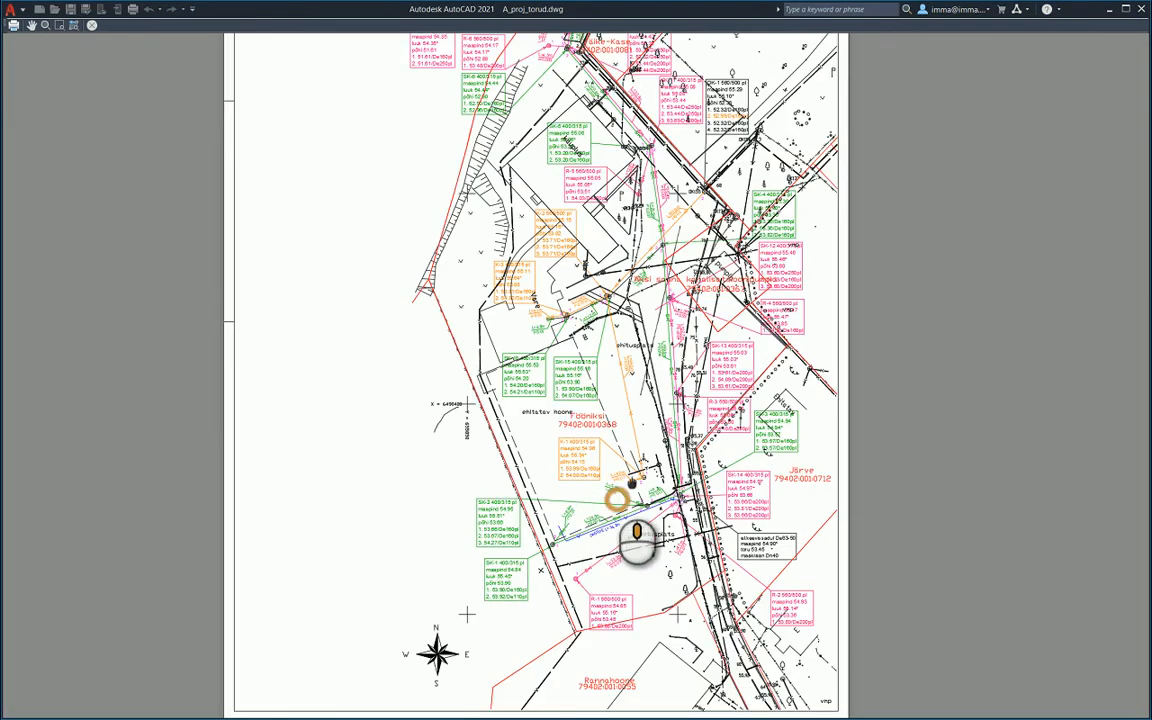
pyautogui.moveTo(637, 540); pyautogui.dragTo(514, 576, button='middle')
pyautogui.scroll(7, 489, 483)
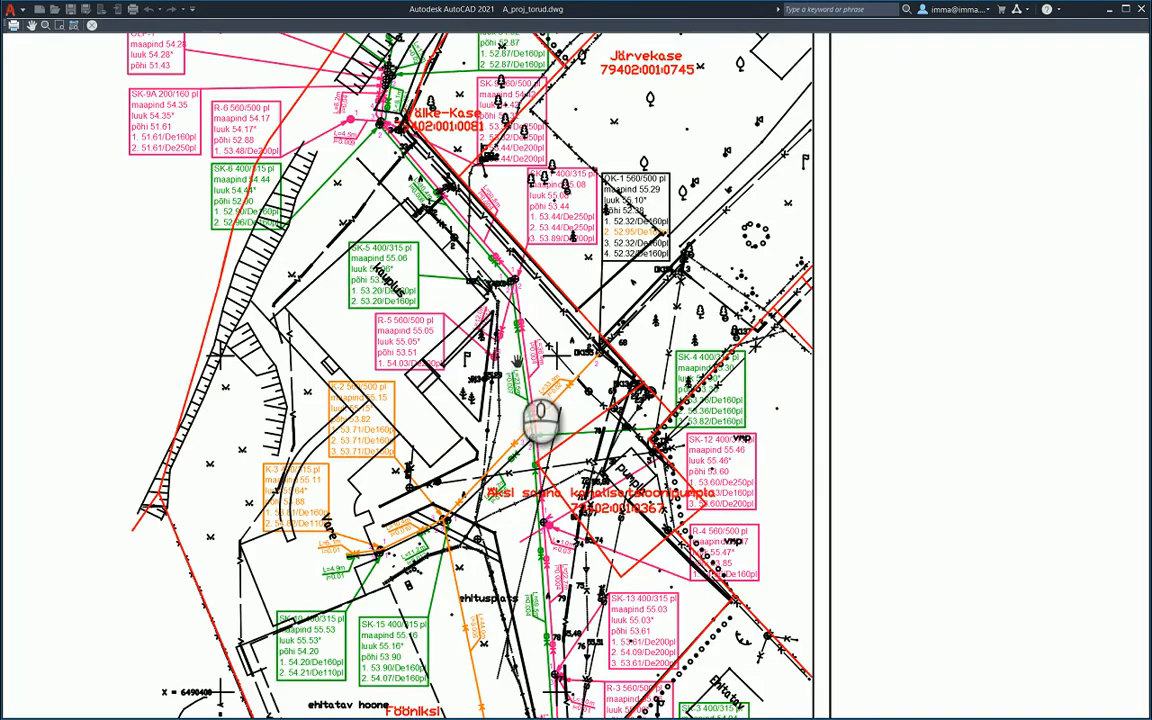
pyautogui.scroll(-5, 510, 358)
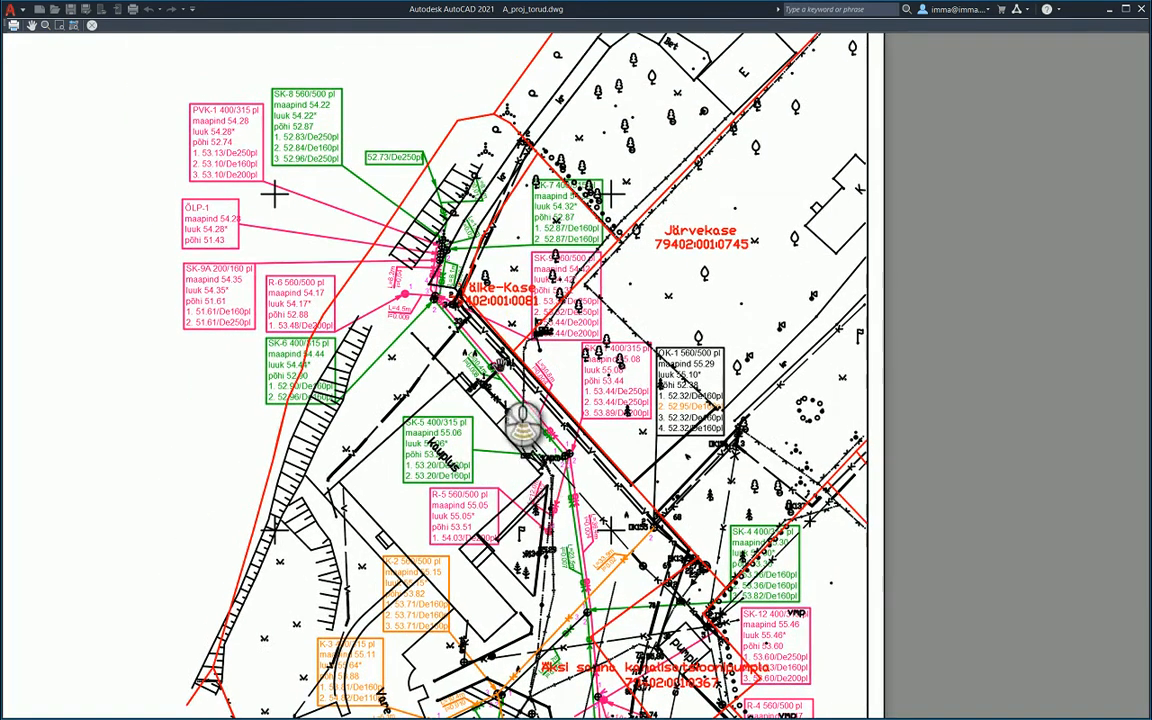
pyautogui.scroll(-4, 515, 415)
pyautogui.moveTo(530, 497); pyautogui.dragTo(534, 370, button='middle')
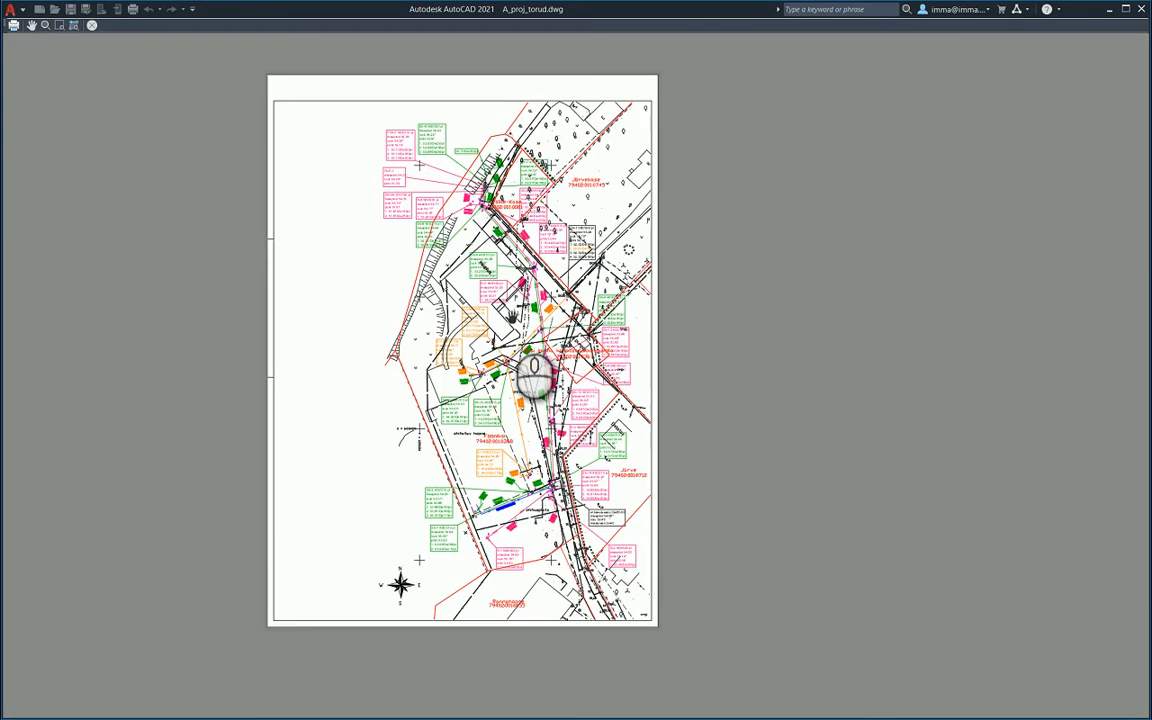
pyautogui.moveTo(535, 375); pyautogui.dragTo(567, 393, button='middle')
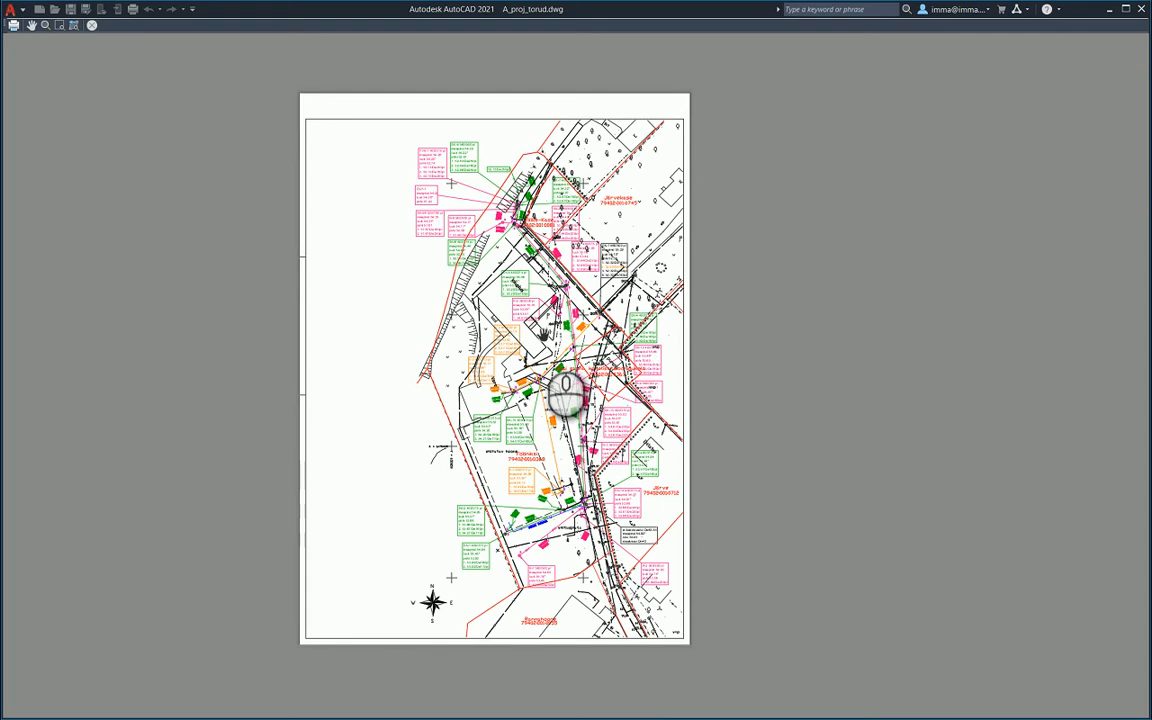
pyautogui.rightClick(544, 337)
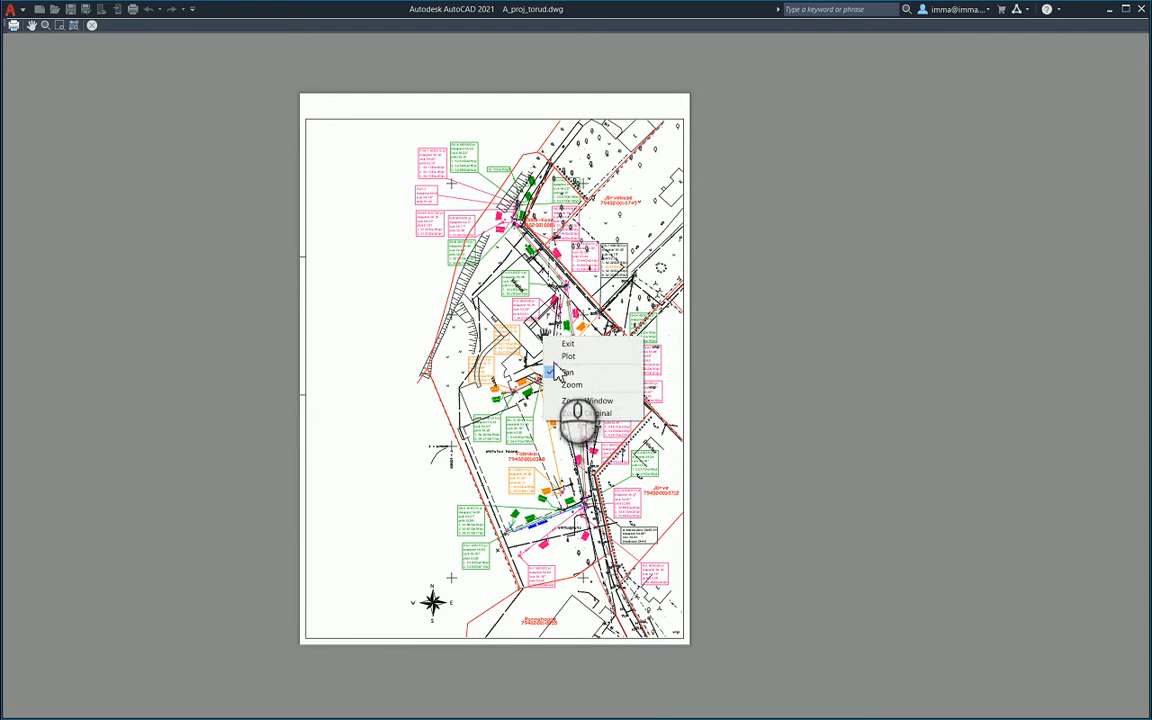